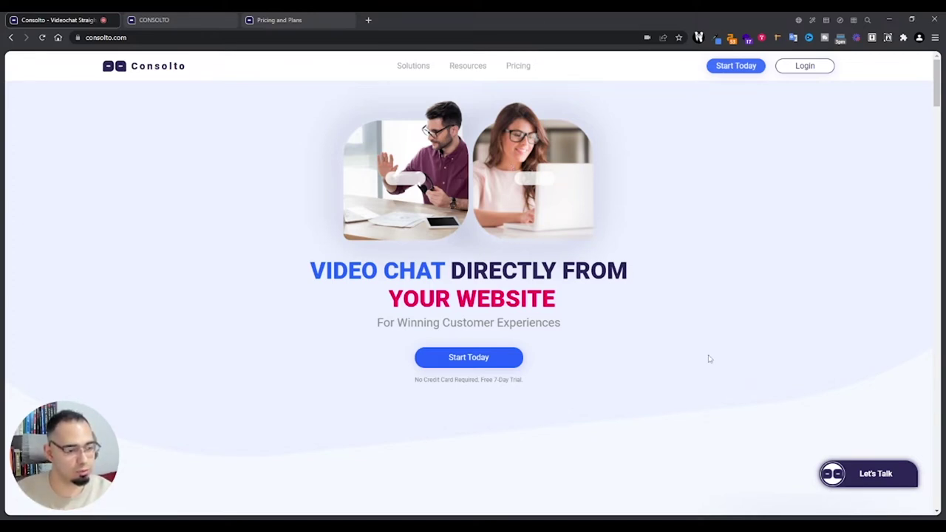
Open the consolto.com chat widget listing three available team members, then start a new browser tab.
click(859, 471)
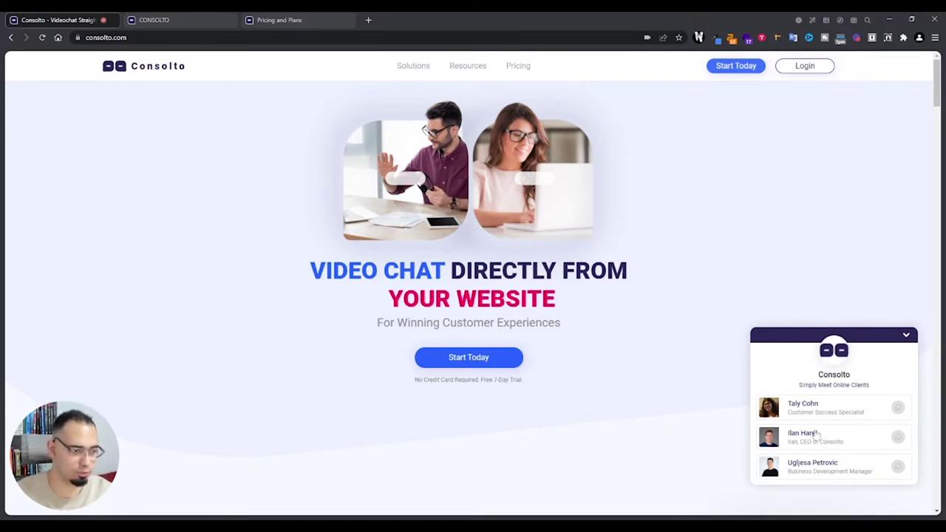
click(368, 20)
Load digitalskillscafe.com, then open and collapse its consultant contact widget.
text(digit)
key(Return)
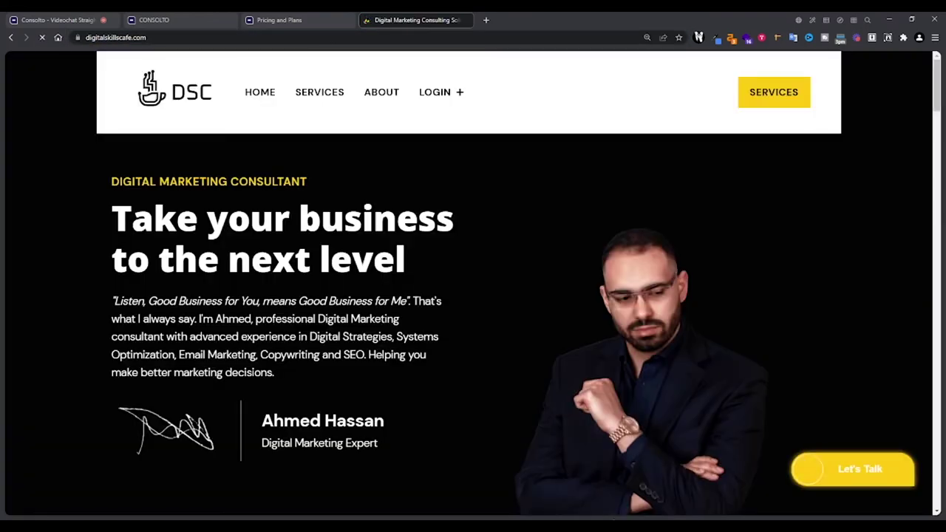
click(839, 473)
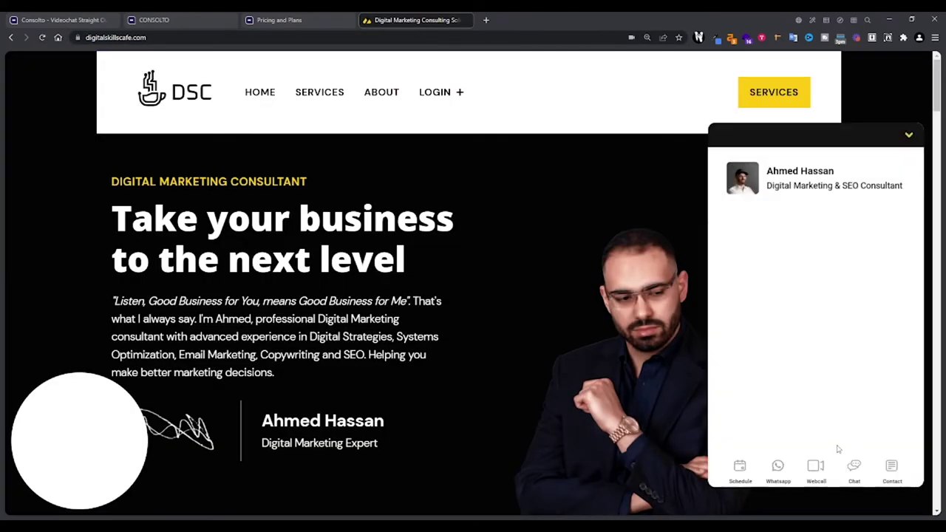
click(909, 135)
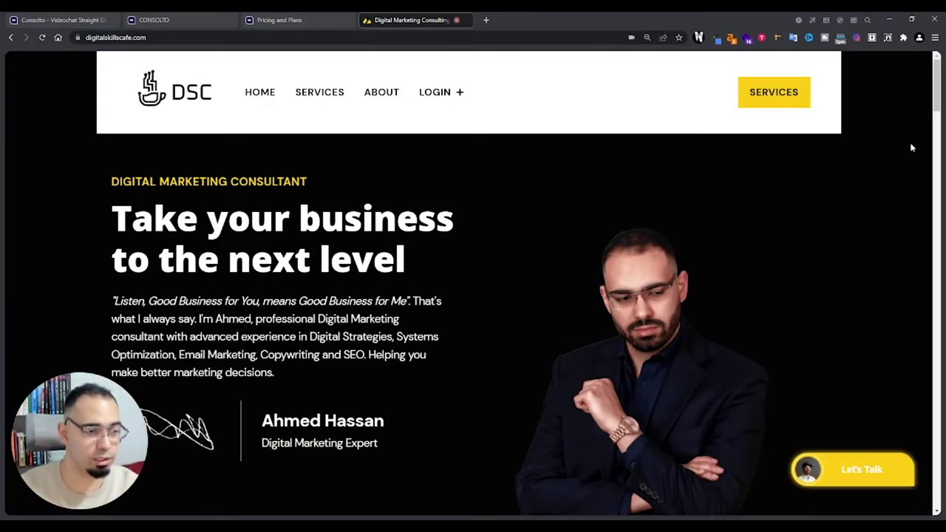
Scroll through the site, then pick March 31 in the widget's meeting scheduler.
scroll(816, 282, down, 1)
scroll(816, 282, down, 1)
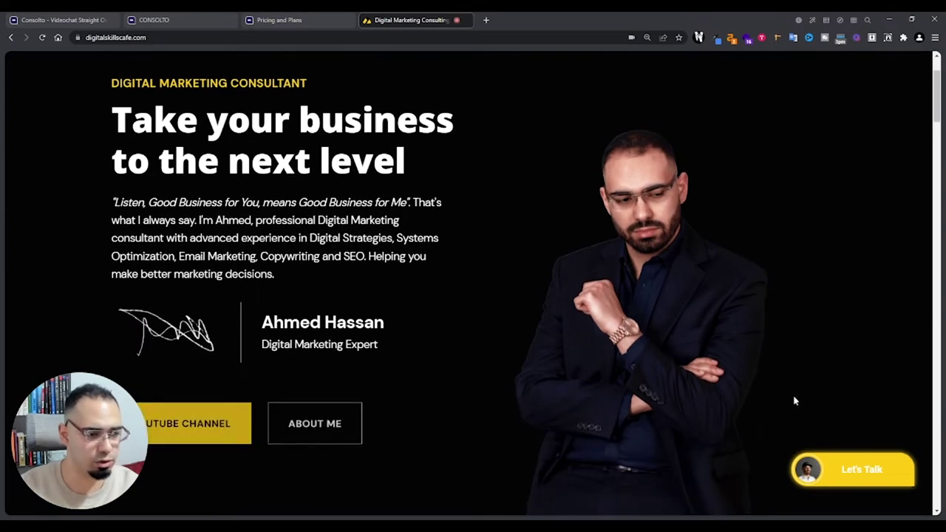
scroll(797, 396, down, 5)
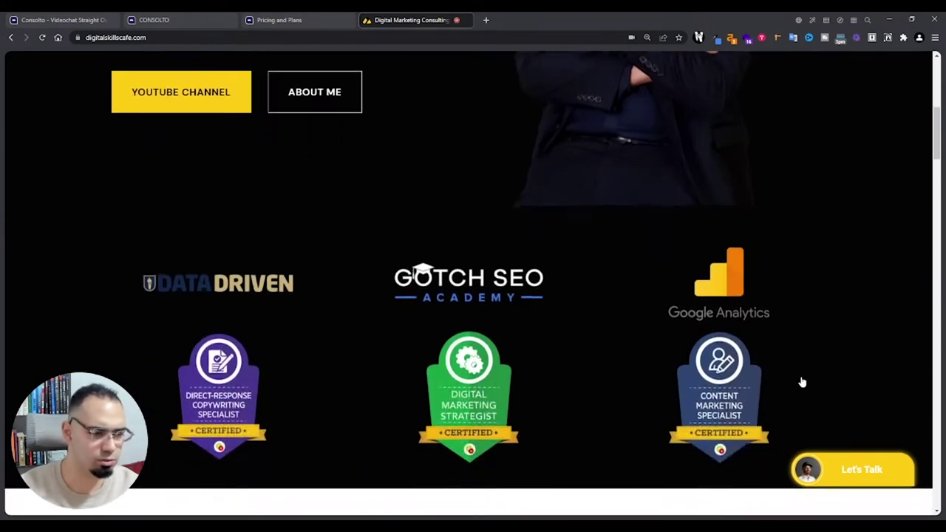
scroll(809, 377, up, 5)
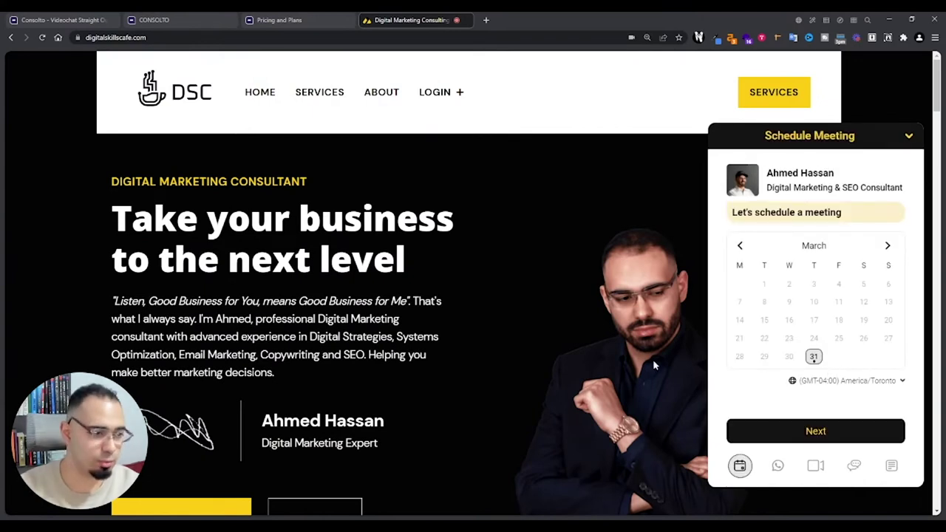
scroll(665, 374, down, 3)
scroll(666, 375, down, 3)
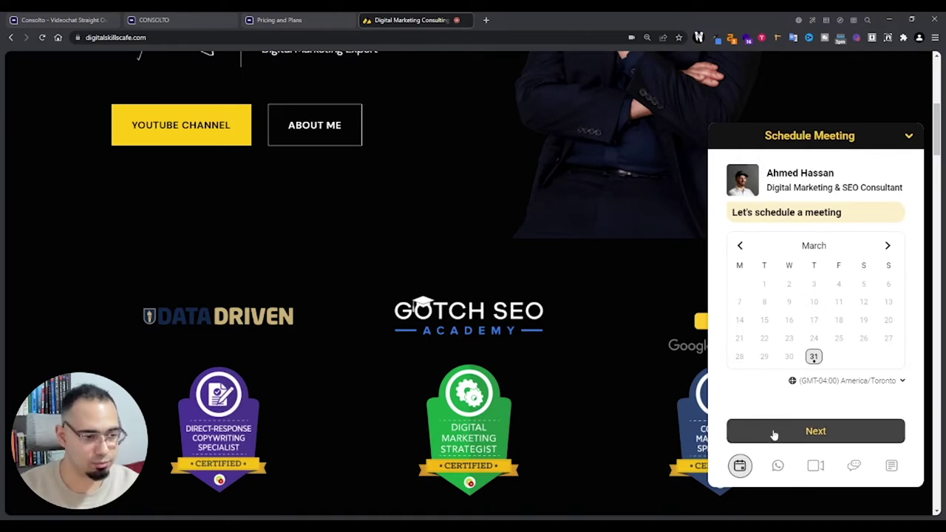
click(813, 357)
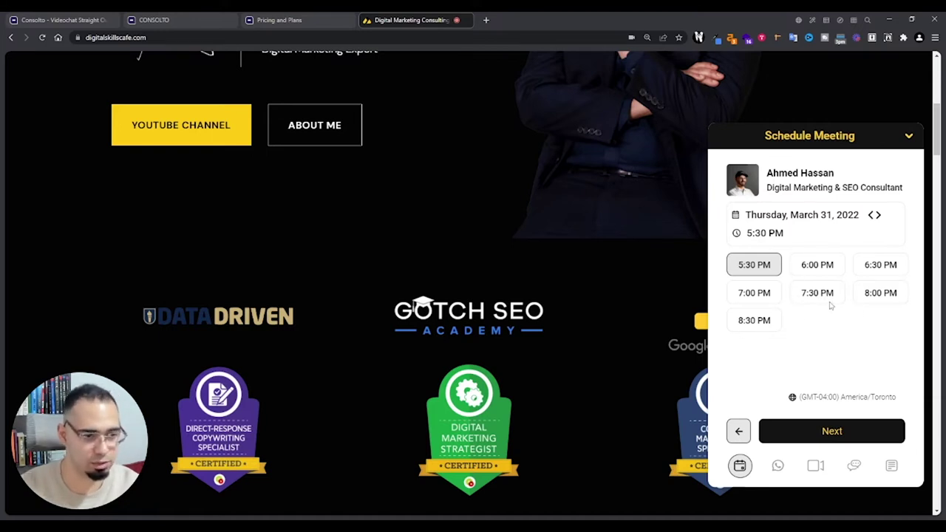
Choose March 31 at 6:00 PM and 8:00 PM as the first two meeting options.
click(817, 266)
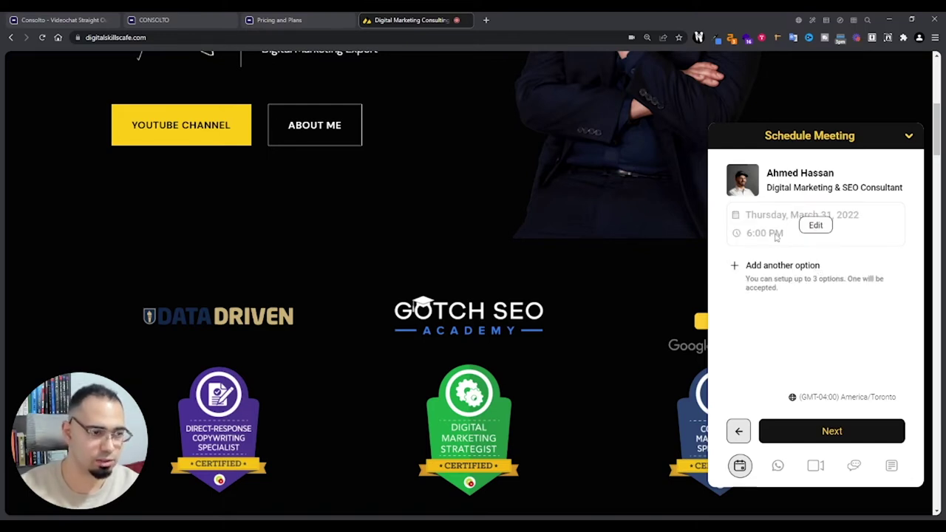
click(782, 266)
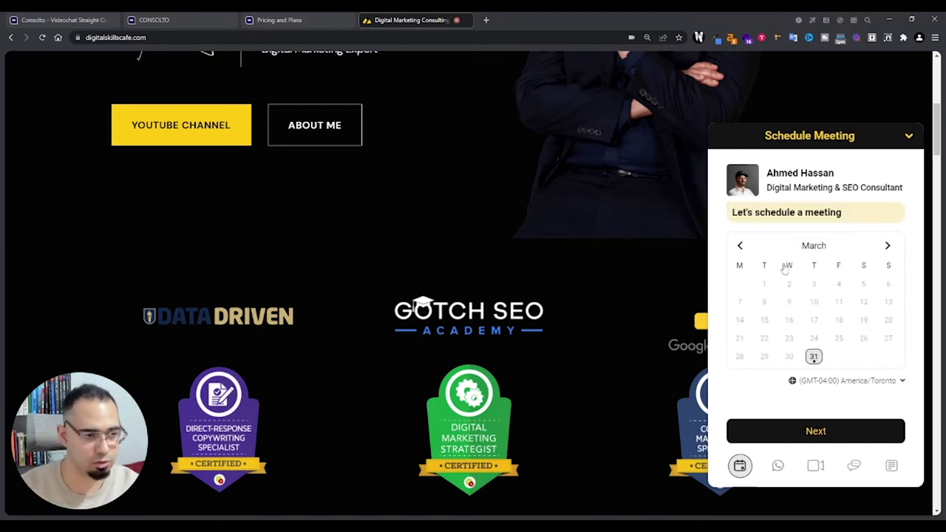
click(814, 357)
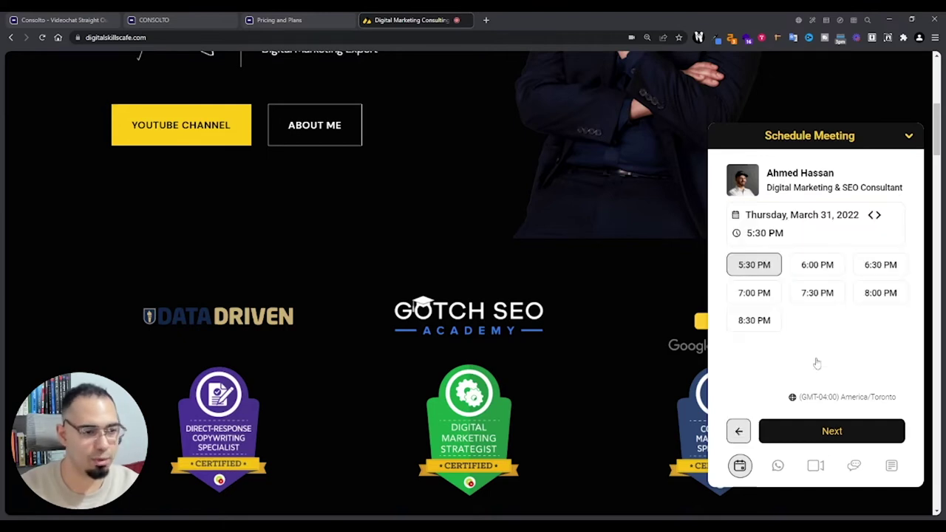
click(813, 267)
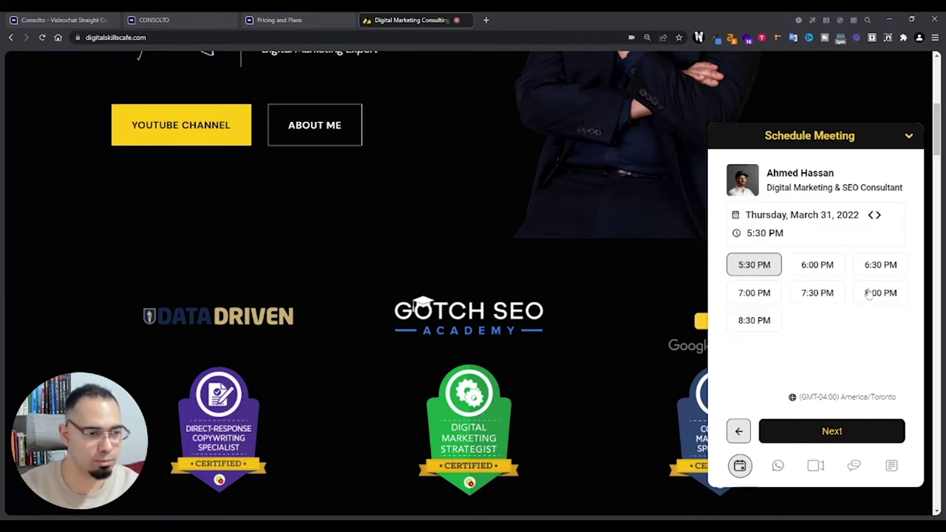
Add a third option on April 7 at 7:00 PM and continue to the contact form.
click(867, 296)
click(812, 331)
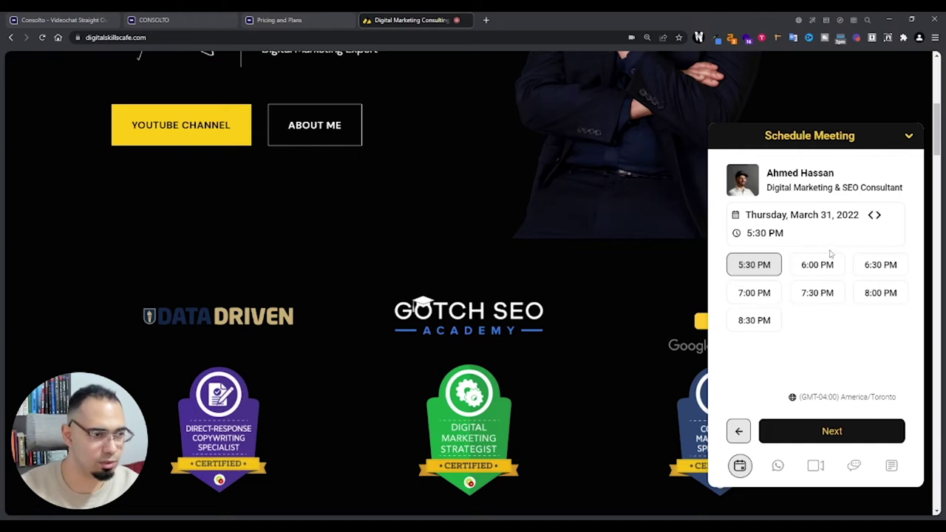
click(877, 214)
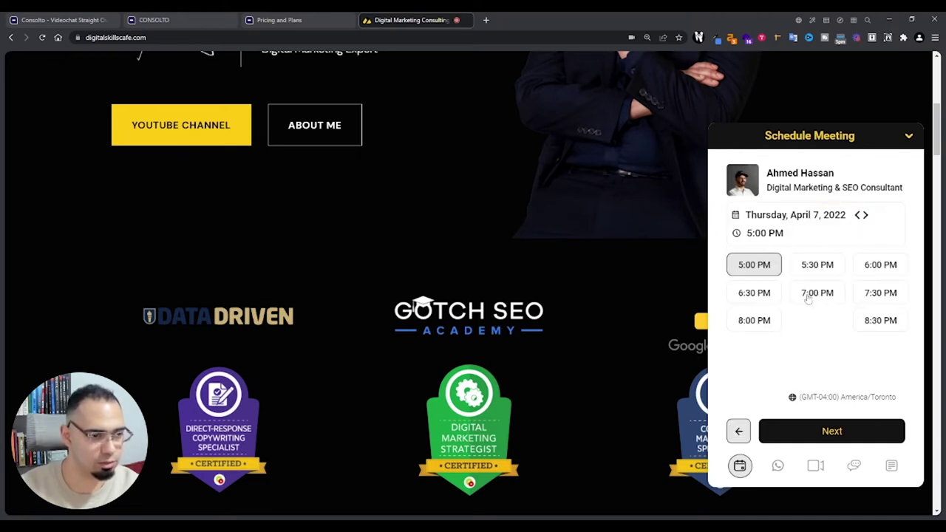
click(810, 295)
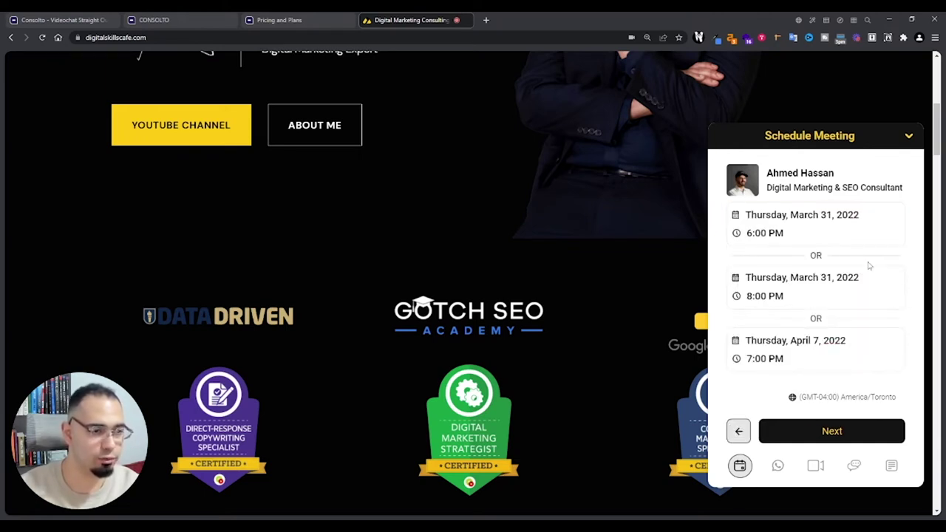
click(819, 430)
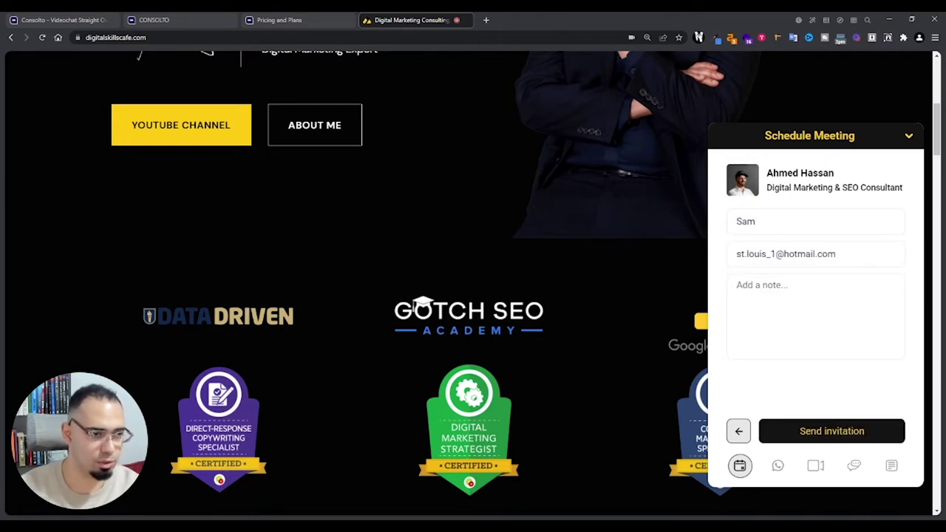
click(815, 253)
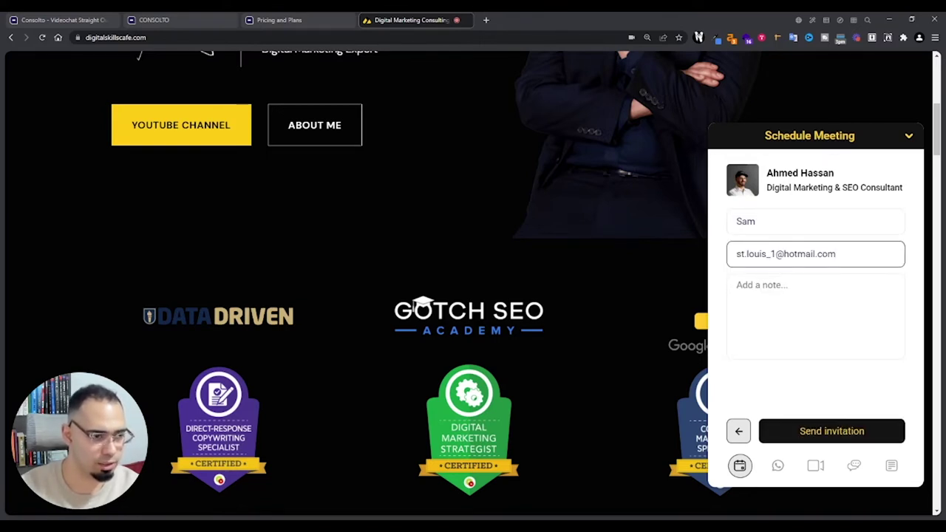
Add the note 'Little Note from client (test)' and send the meeting invitation.
click(815, 317)
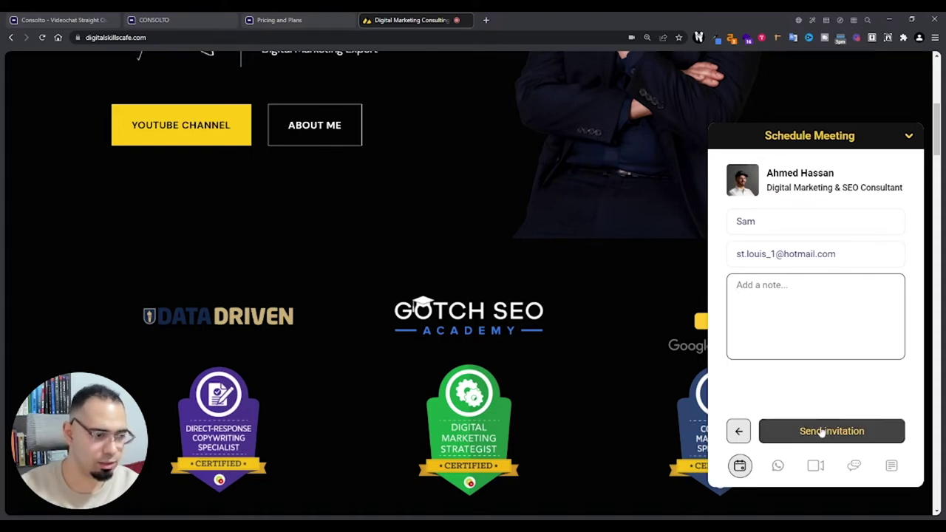
text(Little Note fro)
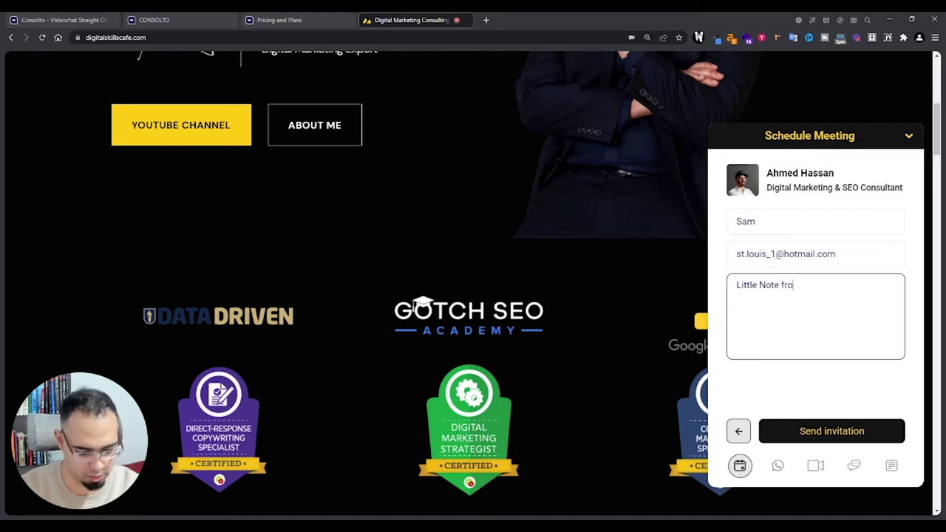
text(m client ()
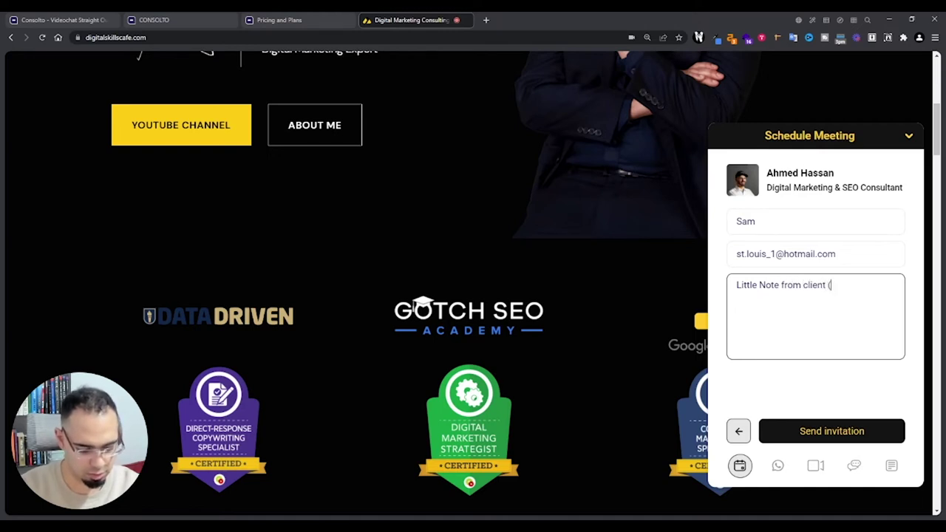
text(test))
click(828, 431)
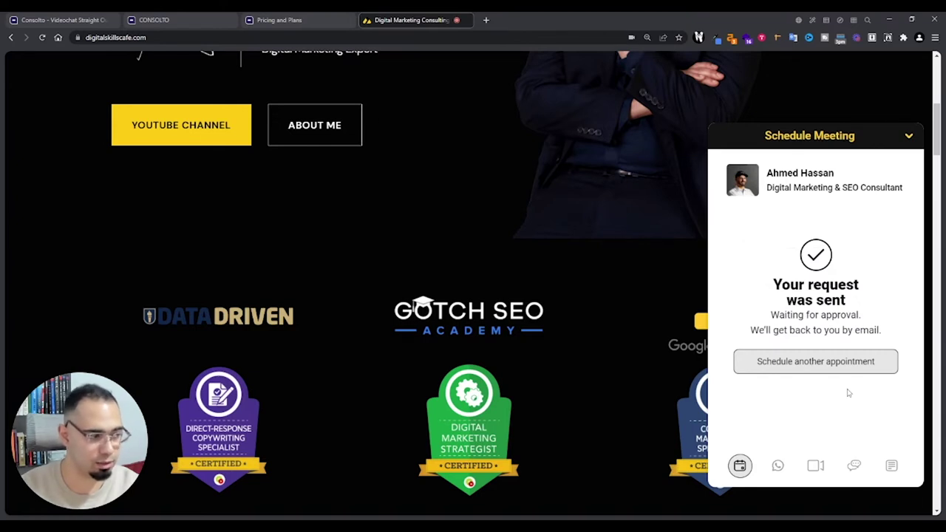
Try the WhatsApp and web call options, then place and hang up a video call with the consultant.
click(780, 466)
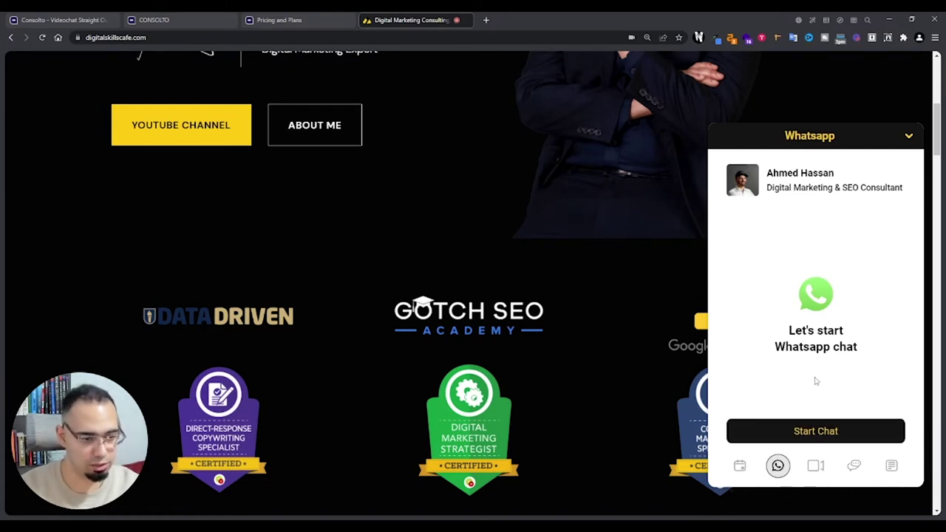
click(816, 467)
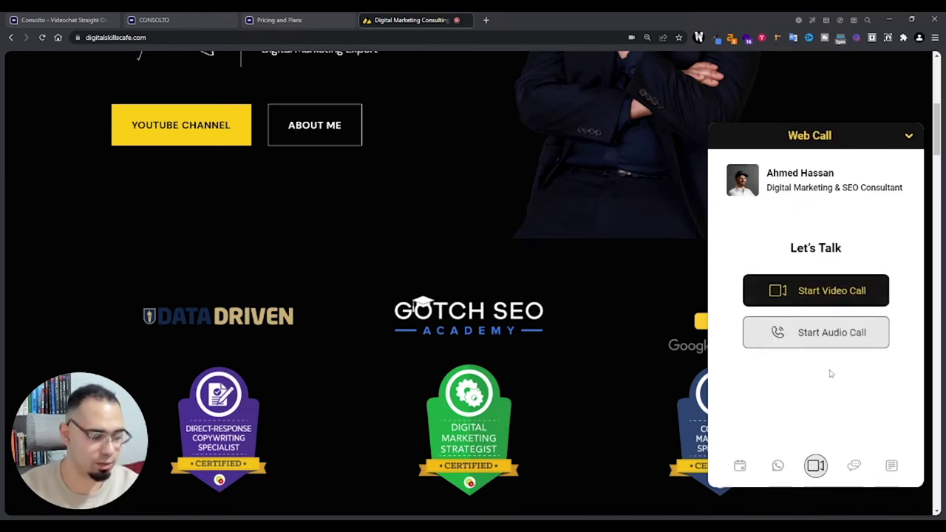
click(820, 296)
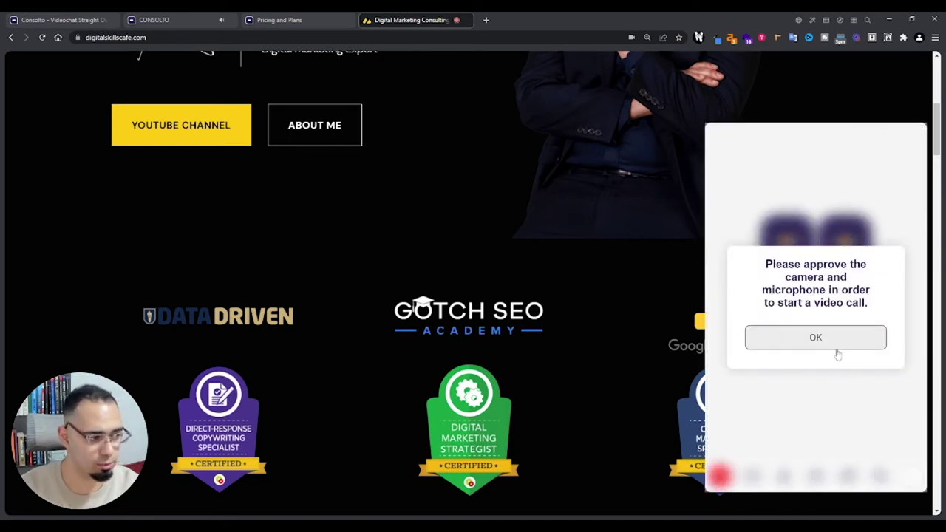
click(830, 337)
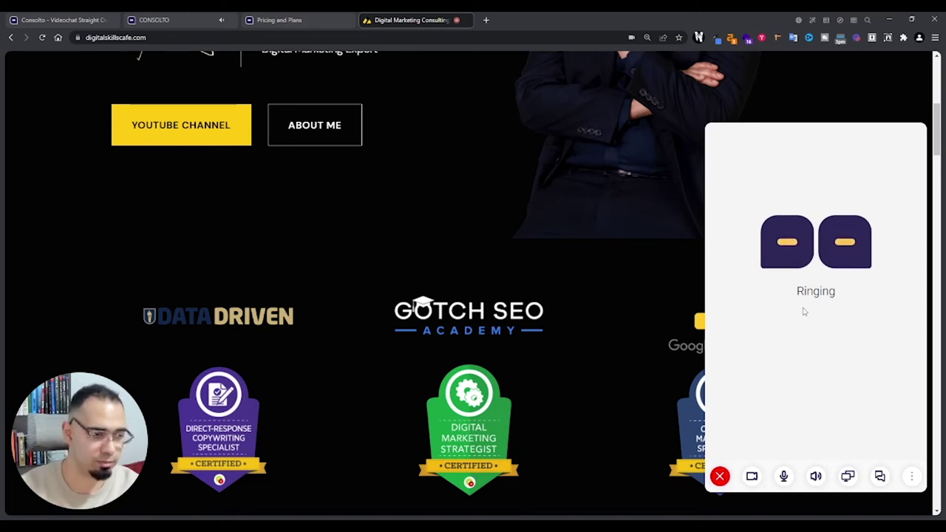
click(720, 475)
click(812, 317)
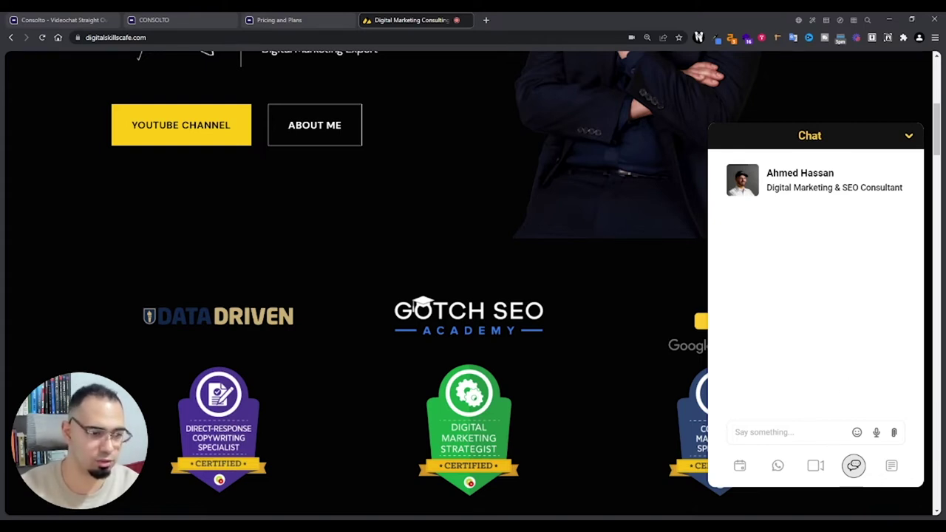
Record and send a voice message, collapse the widget, and return to the Consolto dashboard.
click(877, 433)
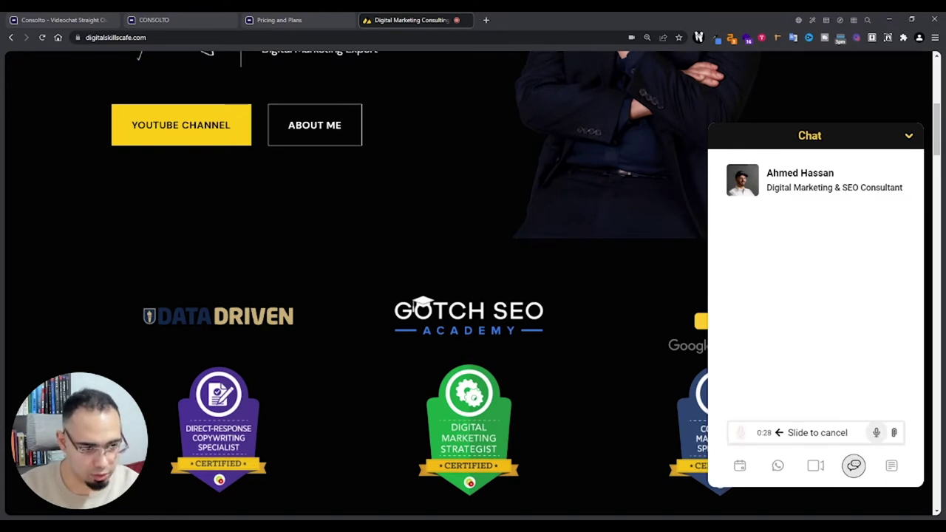
click(877, 433)
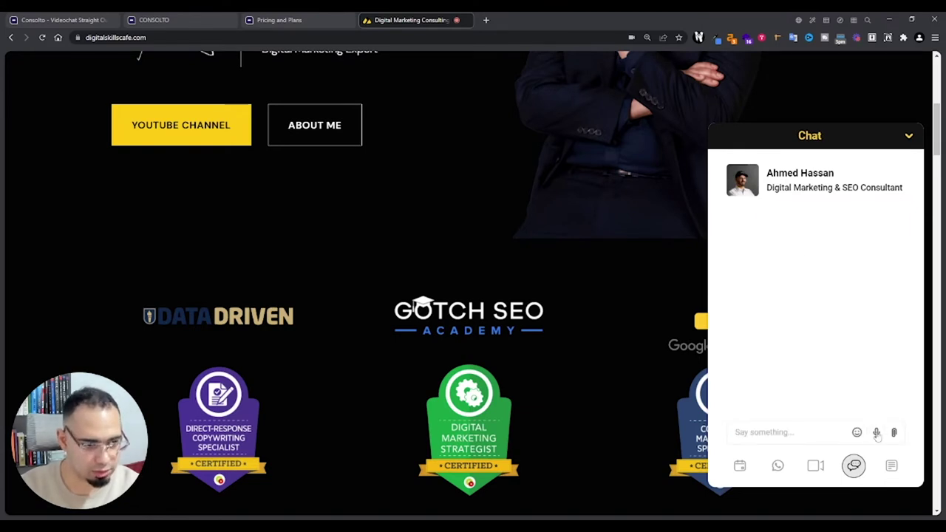
click(908, 140)
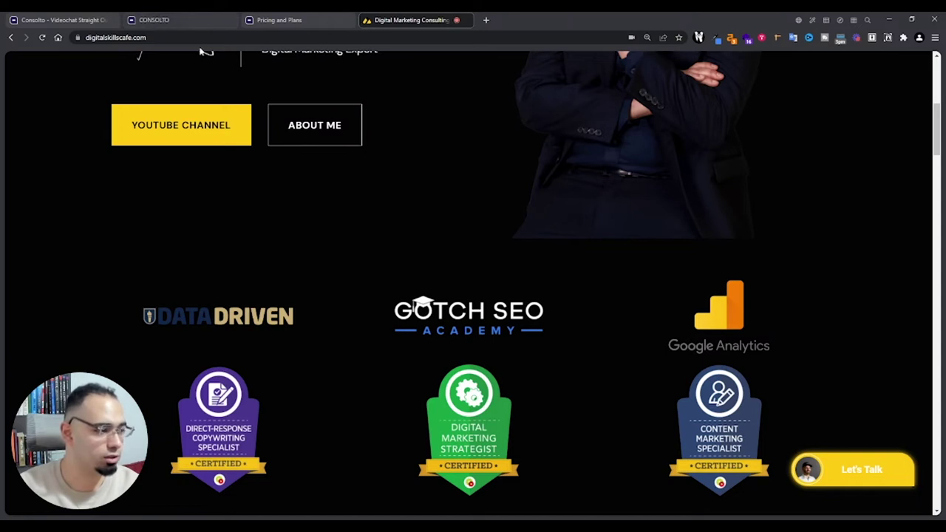
click(165, 24)
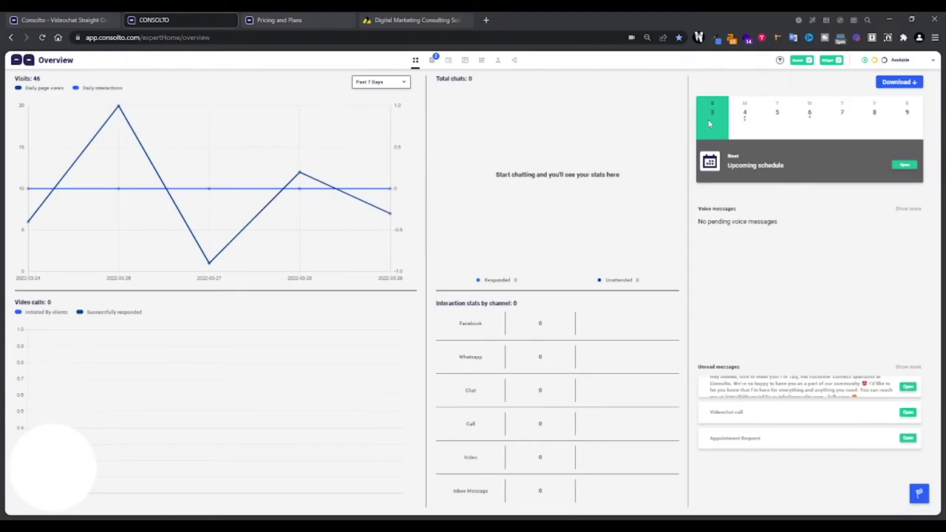
Show All Time statistics on the Overview, then toggle status to Offline and back to Available.
click(381, 82)
click(384, 125)
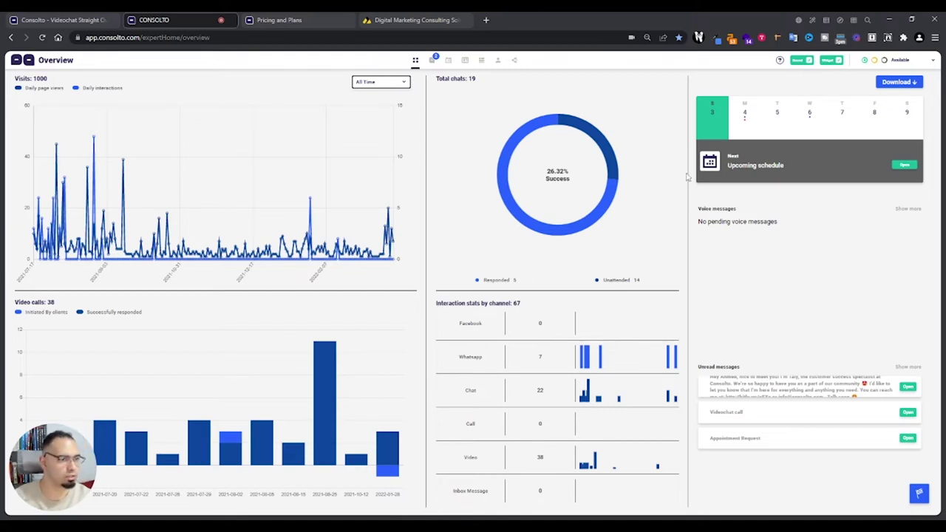
click(875, 62)
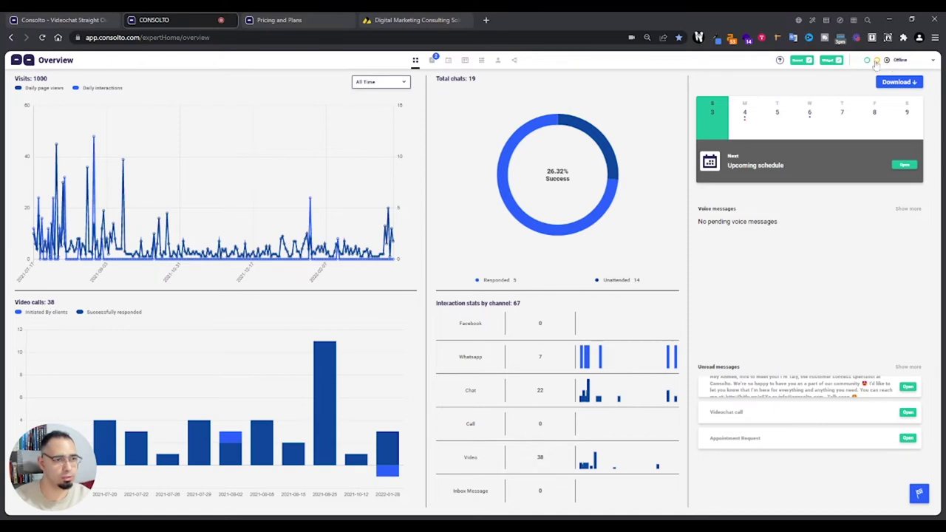
click(867, 61)
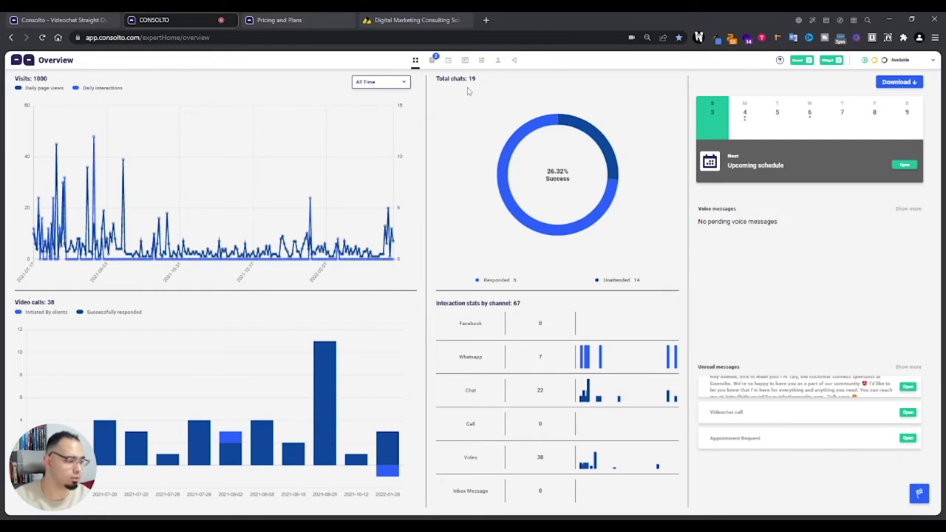
Open the Chat Center to view site visitors and a conversation ending in a voice message.
click(433, 60)
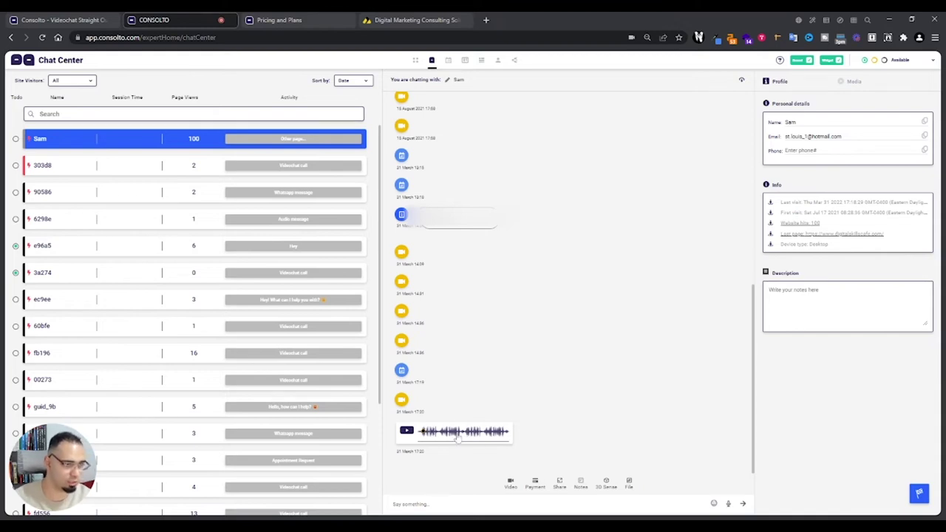
Accept the Thu, Mar 31st 2022 8:00 PM meeting request, then view the upcoming Agenda.
click(448, 61)
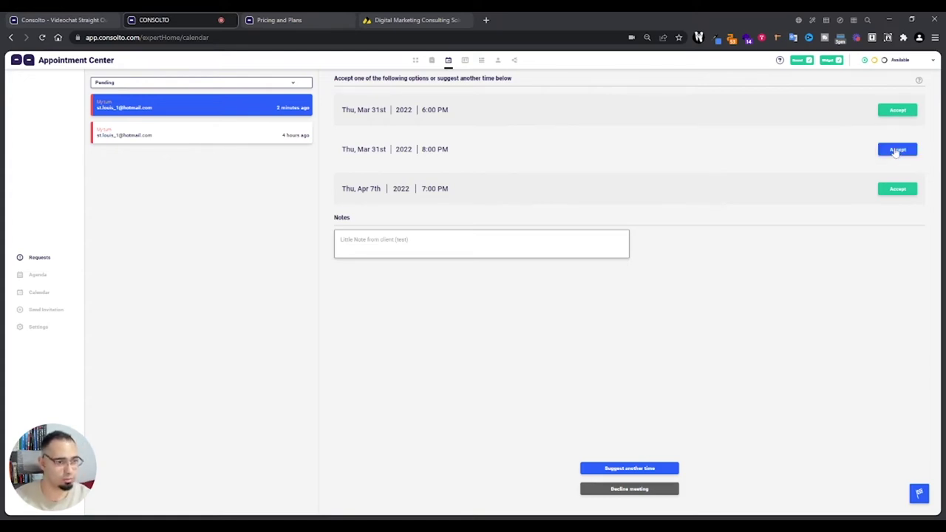
click(896, 150)
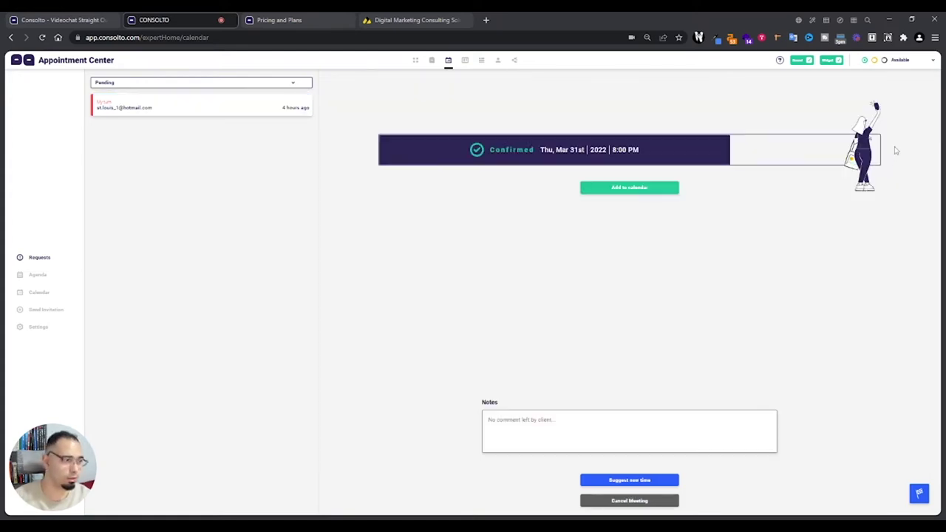
click(628, 193)
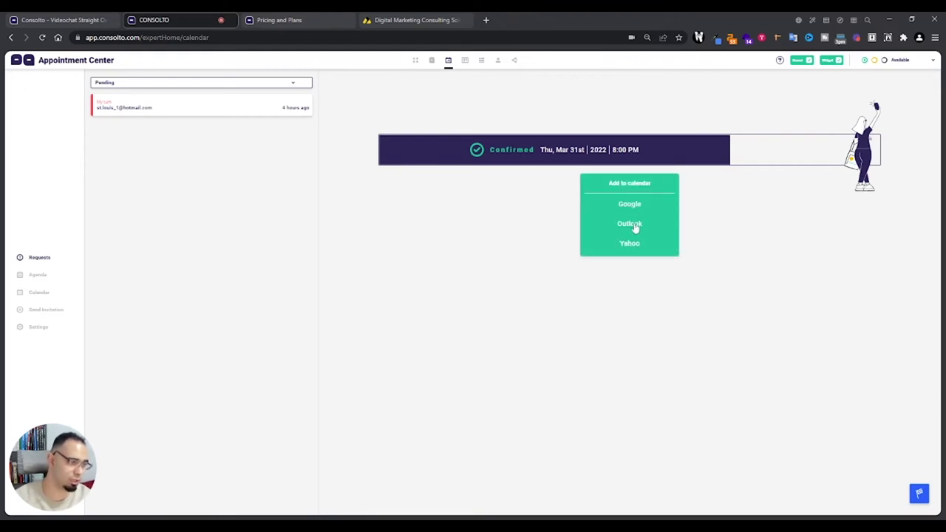
click(541, 172)
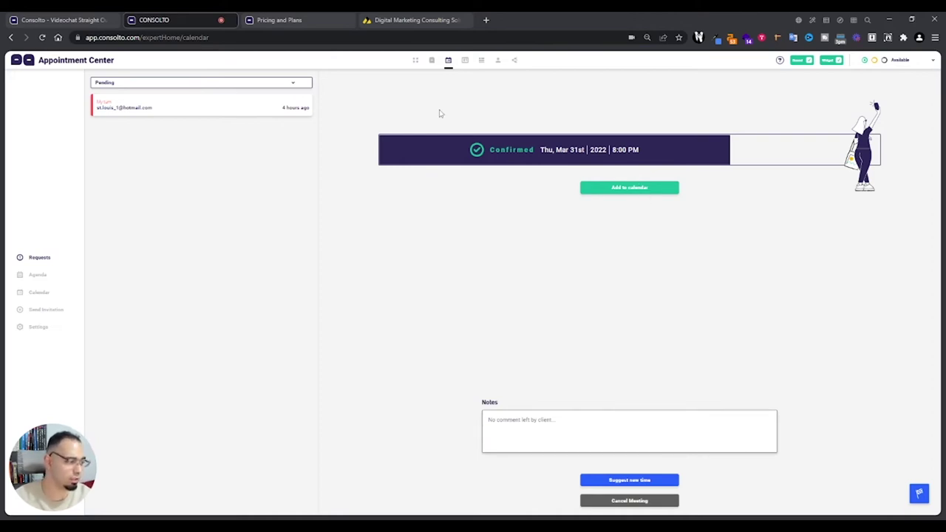
click(36, 278)
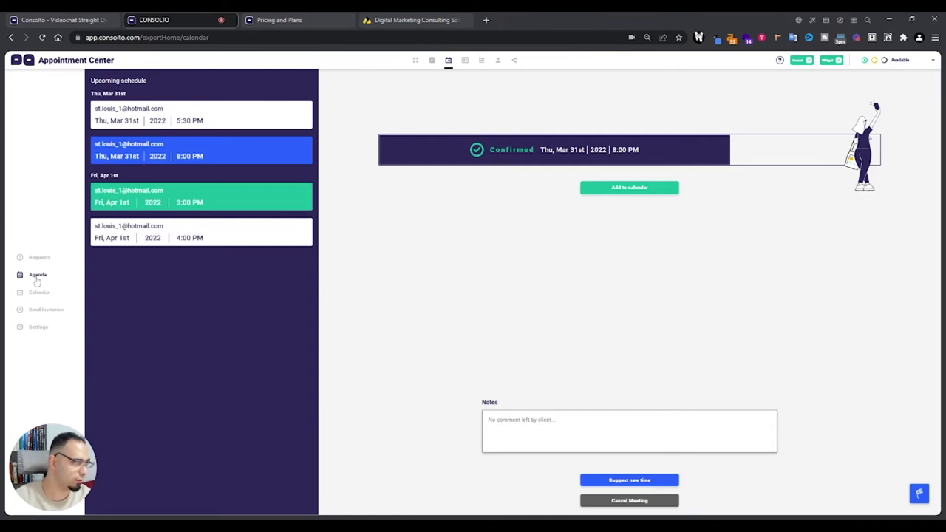
Browse the Calendar and Send invitation views, then check the appointment Settings and available hours.
click(35, 293)
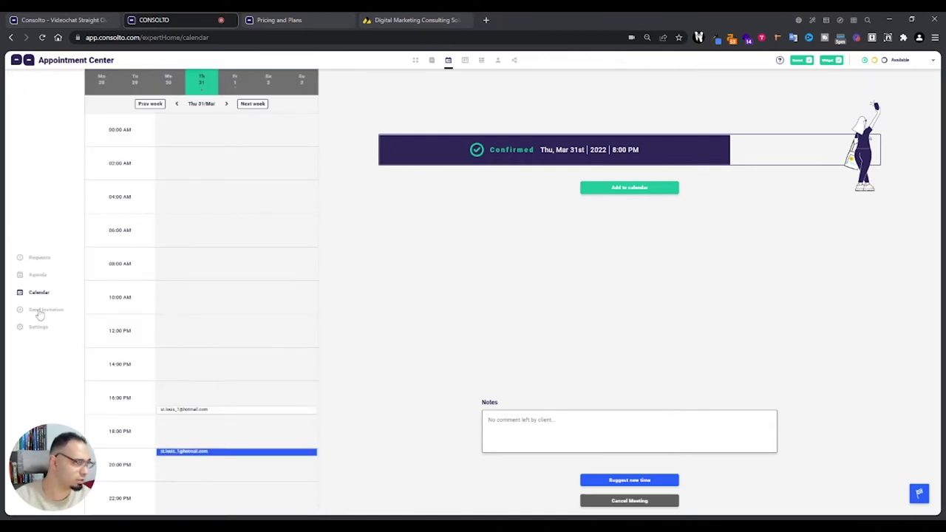
click(40, 310)
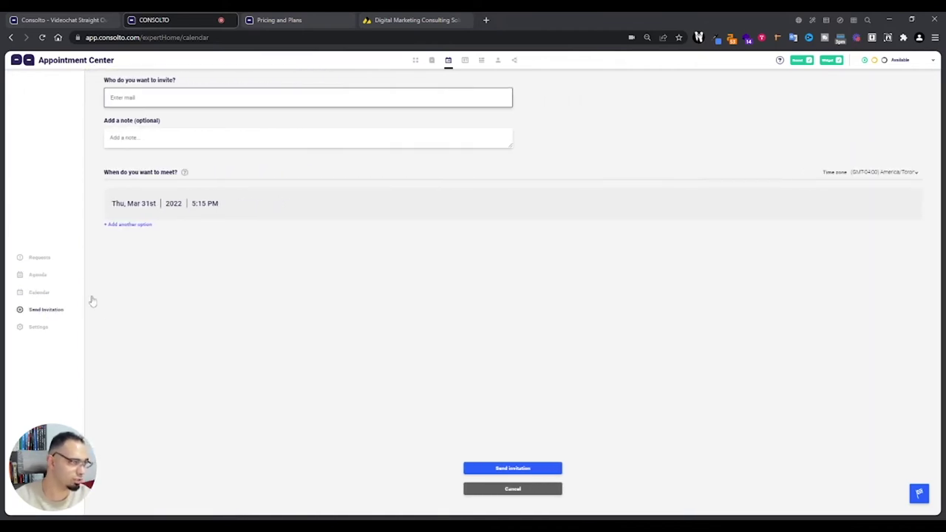
click(37, 327)
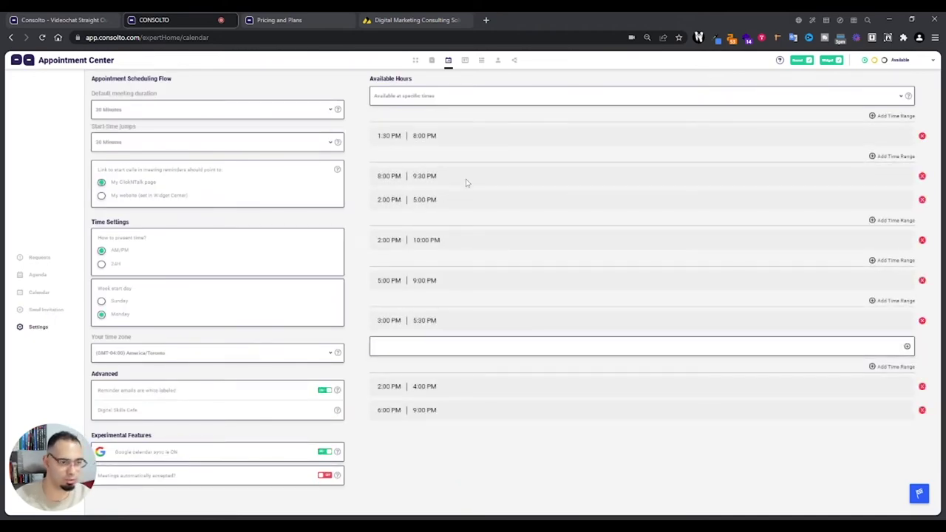
click(897, 157)
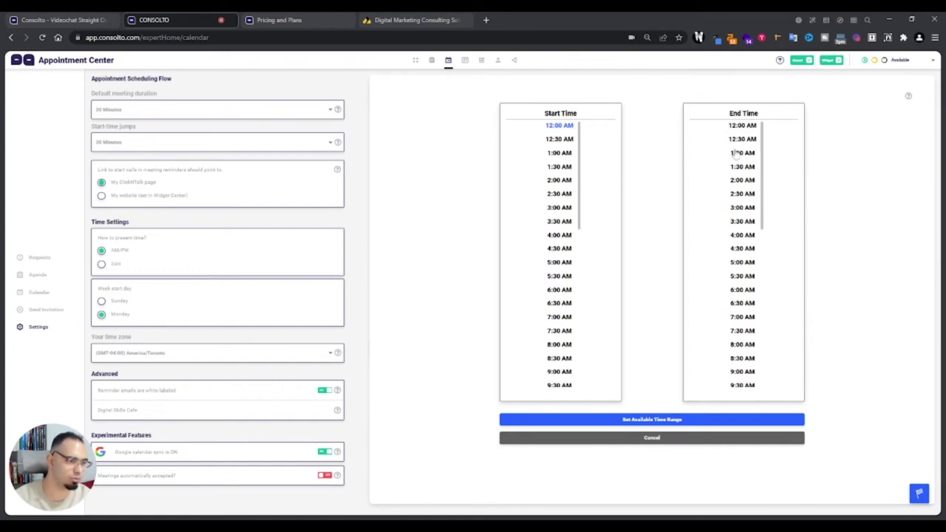
click(654, 440)
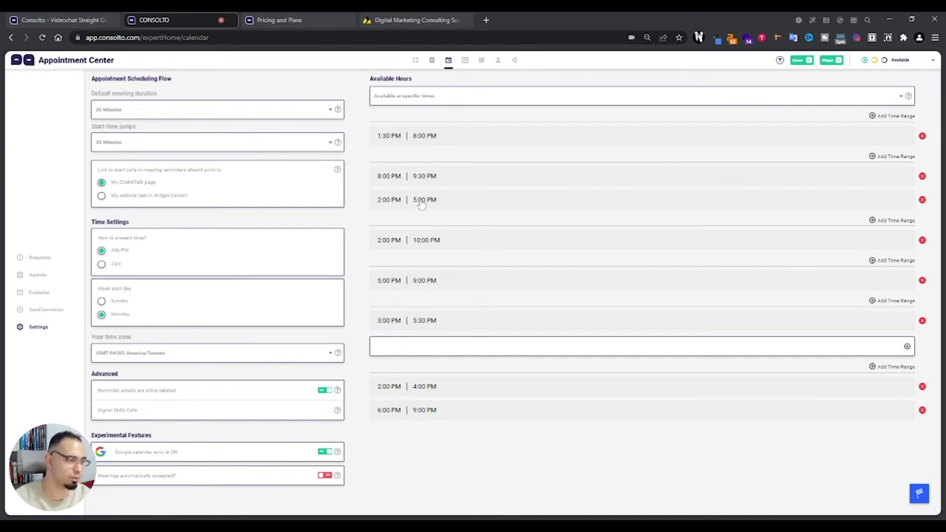
click(464, 60)
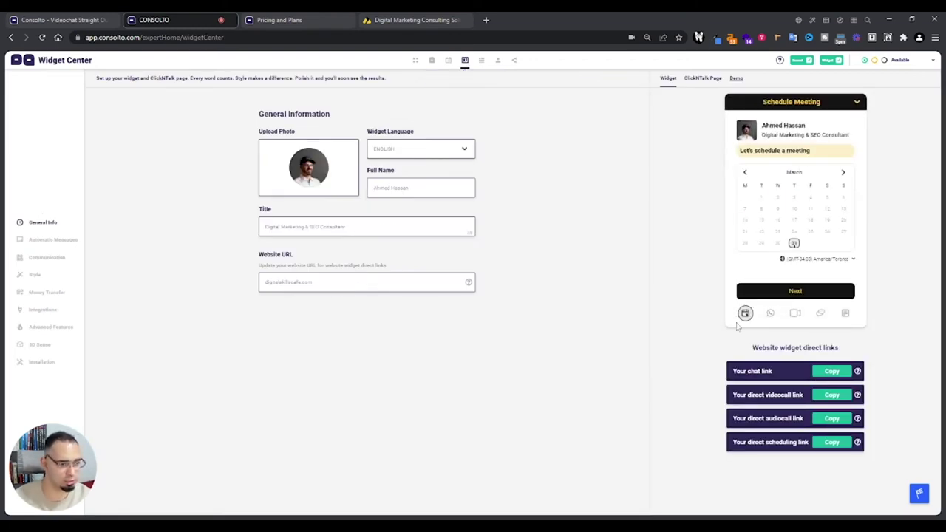
Browse the widget's Automatic Messages, then the Communication Channels, where video, chat and contact form are enabled.
click(41, 241)
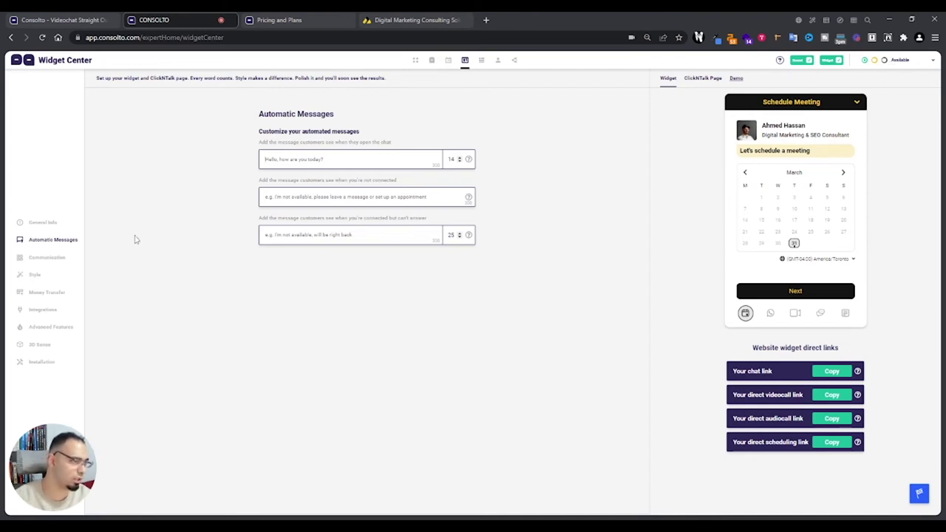
click(53, 262)
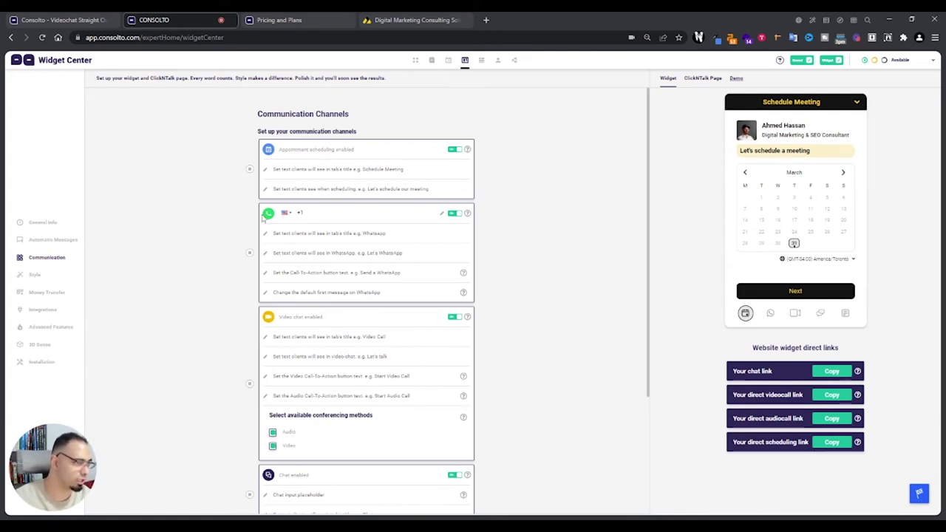
scroll(263, 209, down, 3)
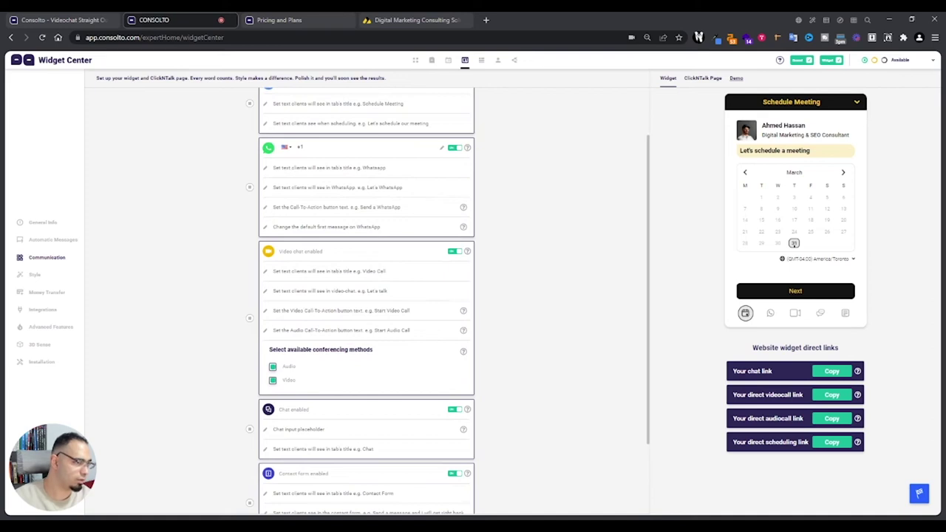
scroll(301, 367, down, 1)
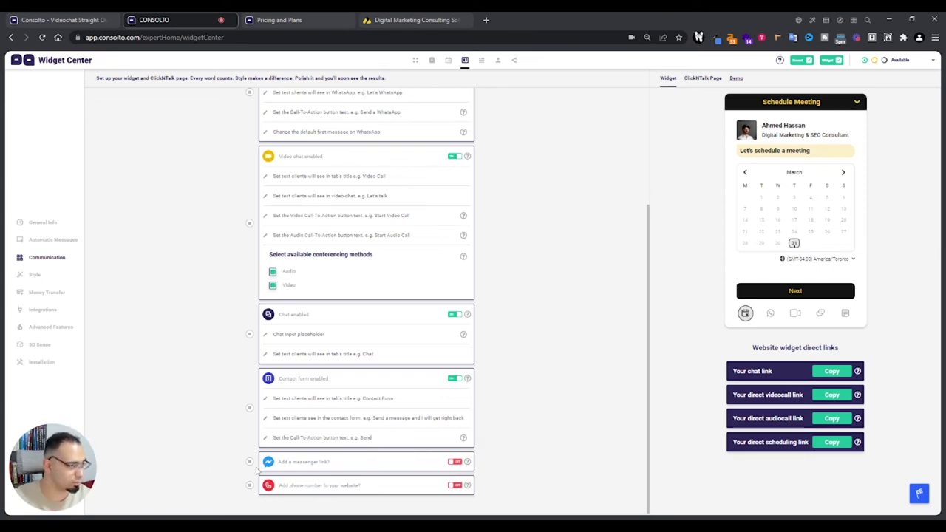
Browse Style, Money Transfer and Integrations to reach the Installation code section, then Team Center.
click(34, 274)
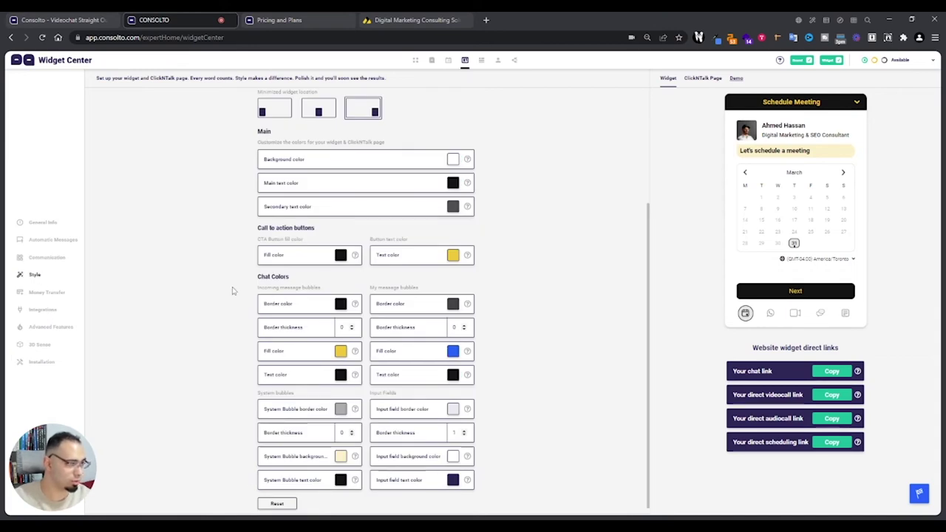
click(55, 293)
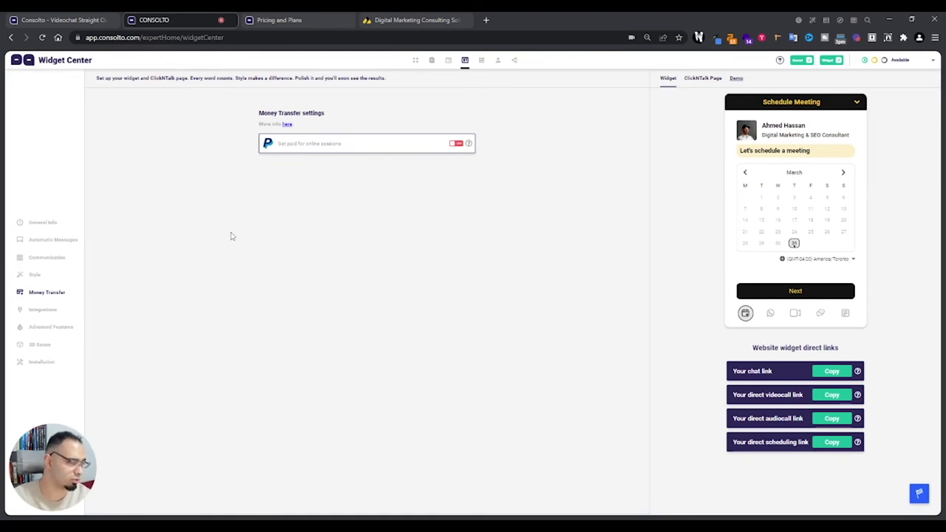
click(33, 311)
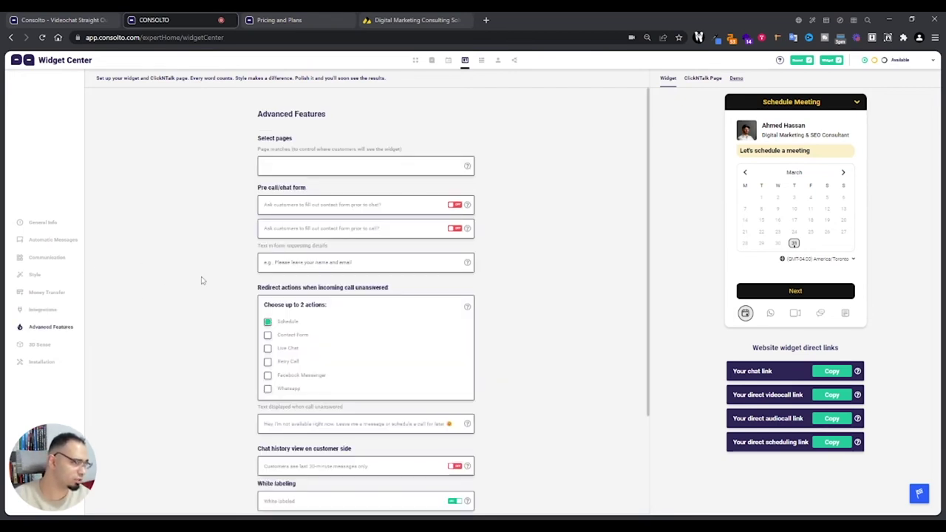
scroll(201, 280, down, 3)
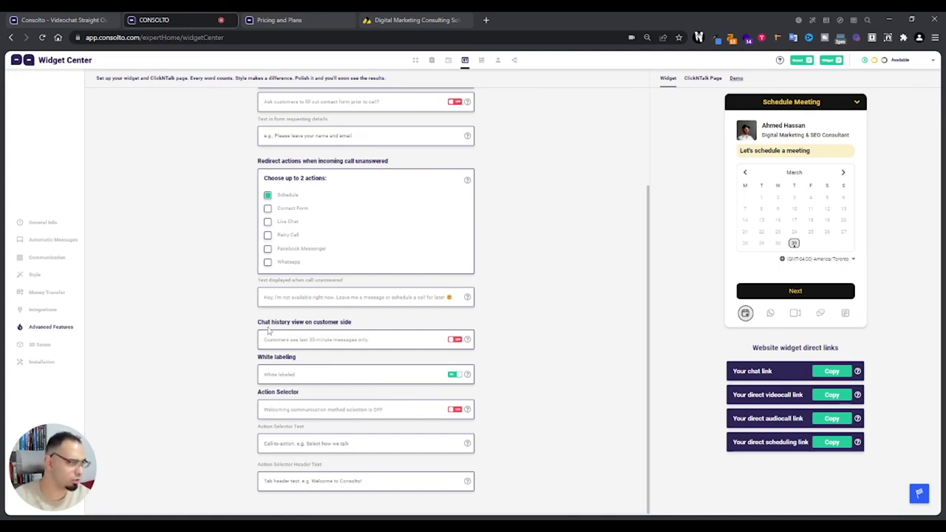
click(42, 361)
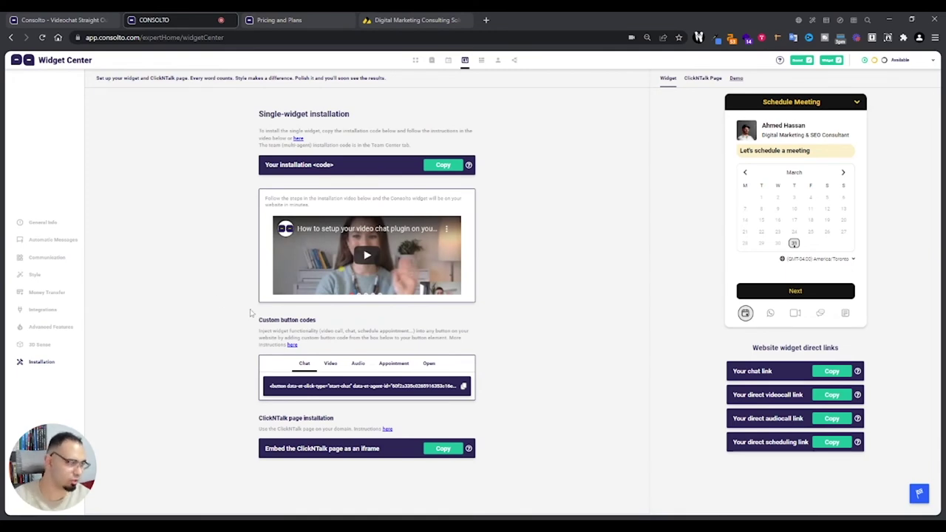
click(482, 63)
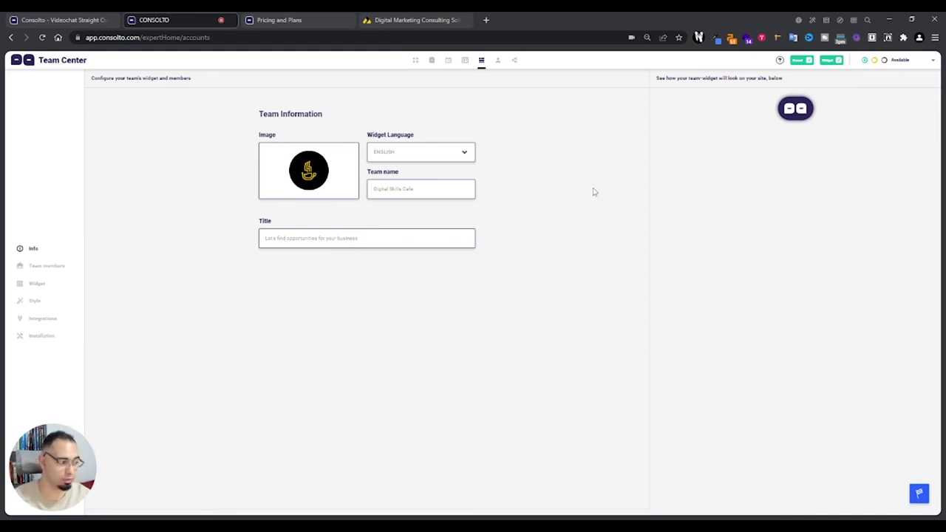
Glance at Personal Settings and Partners Zone, then switch to the Pricing and Plans page.
click(497, 62)
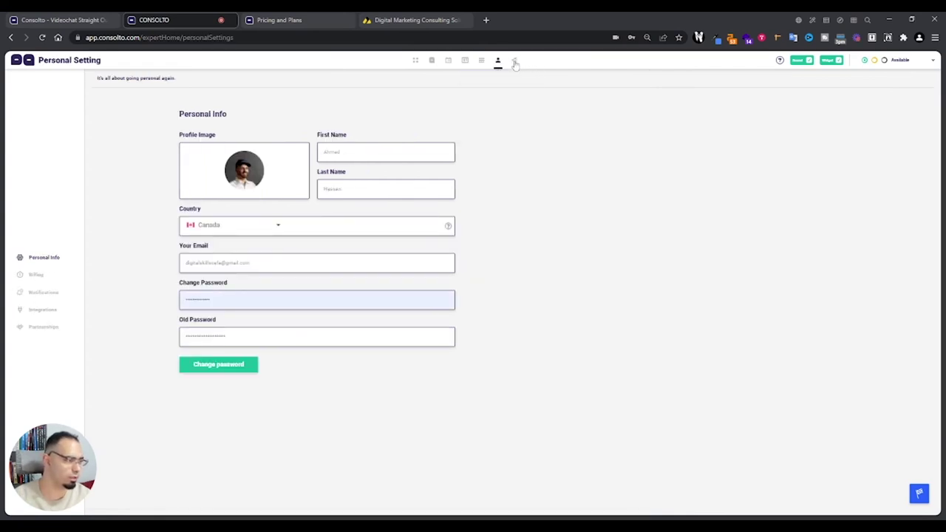
click(515, 62)
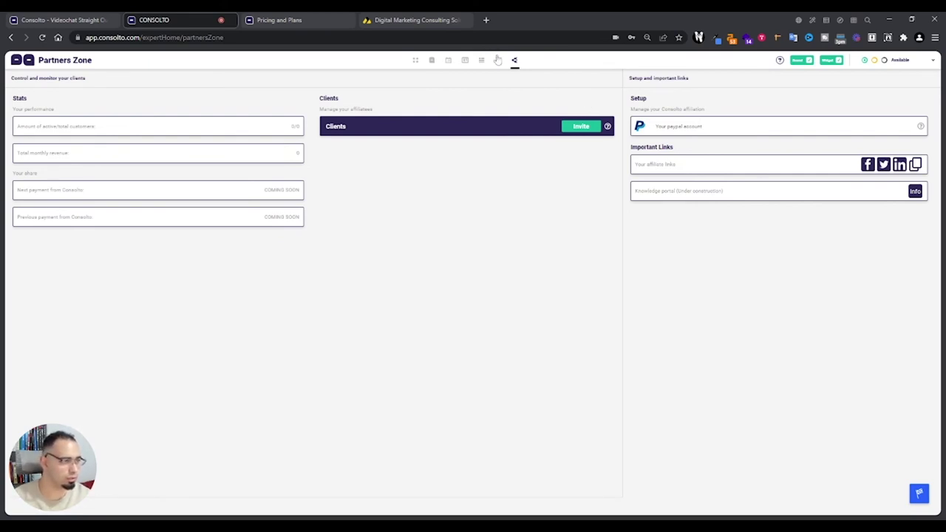
click(317, 21)
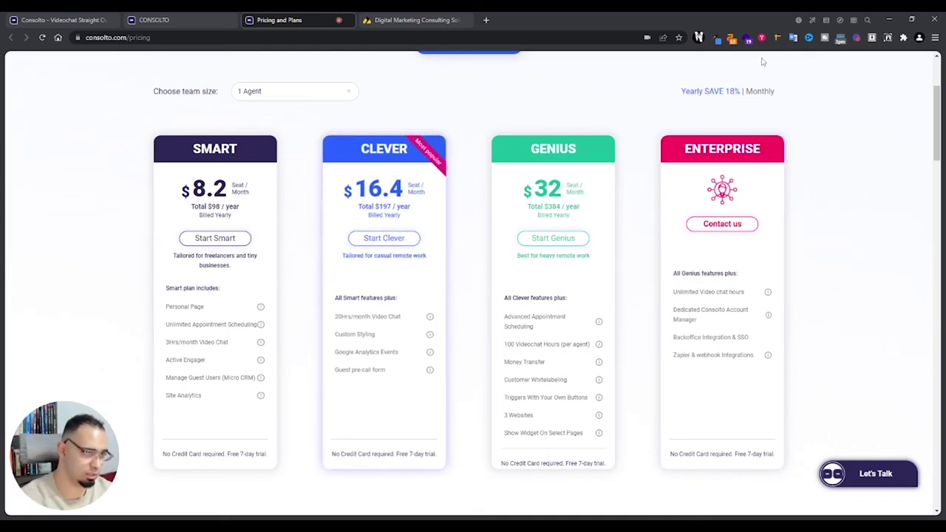
Show monthly pricing for a 3-agent team: Clever totals $60/month, Genius $117/month.
click(761, 91)
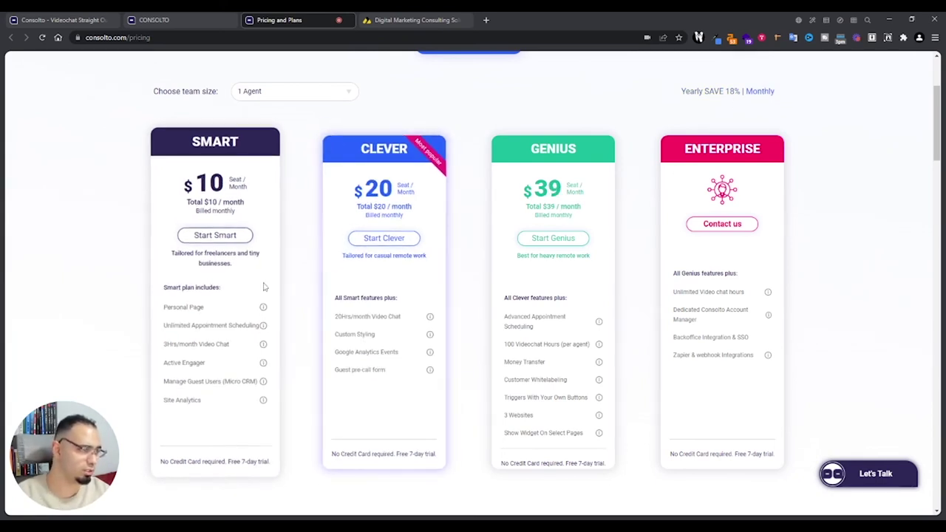
scroll(205, 292, down, 1)
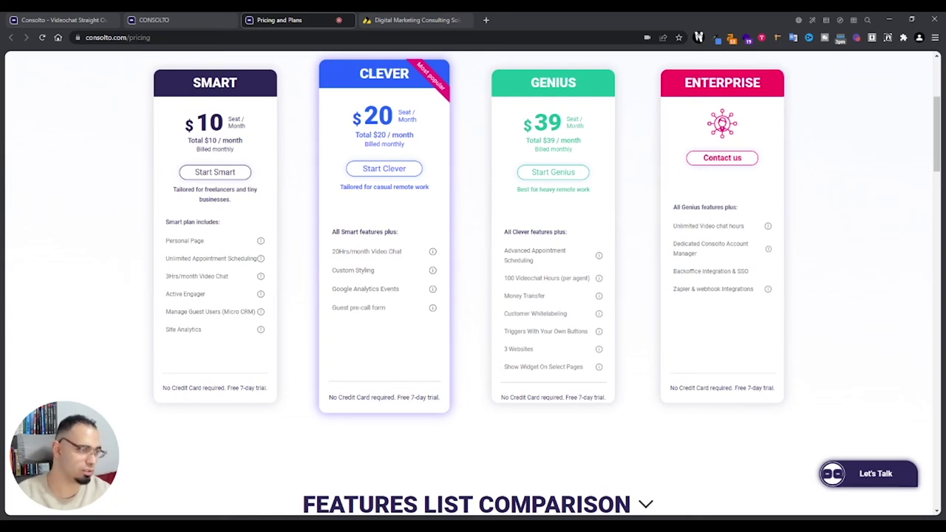
scroll(196, 334, up, 3)
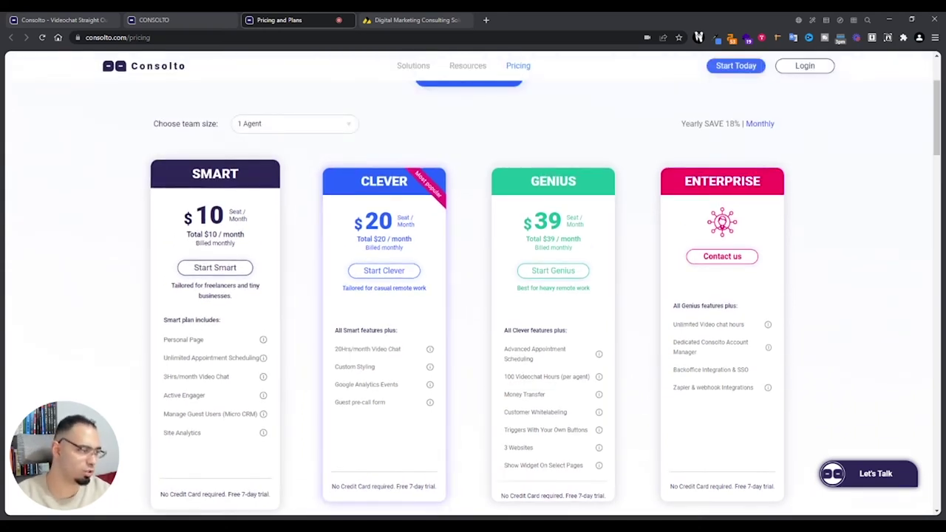
drag(172, 320, 229, 325)
click(235, 325)
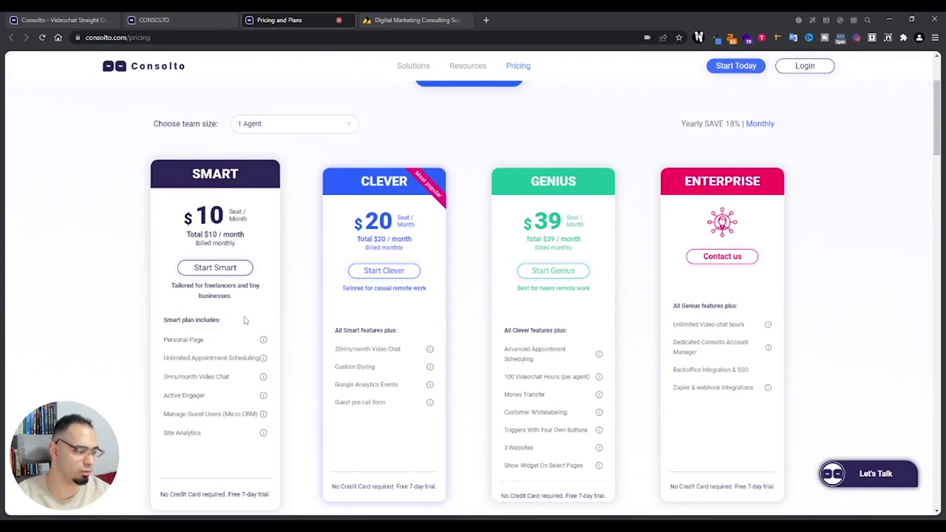
scroll(245, 319, up, 1)
click(323, 156)
click(287, 204)
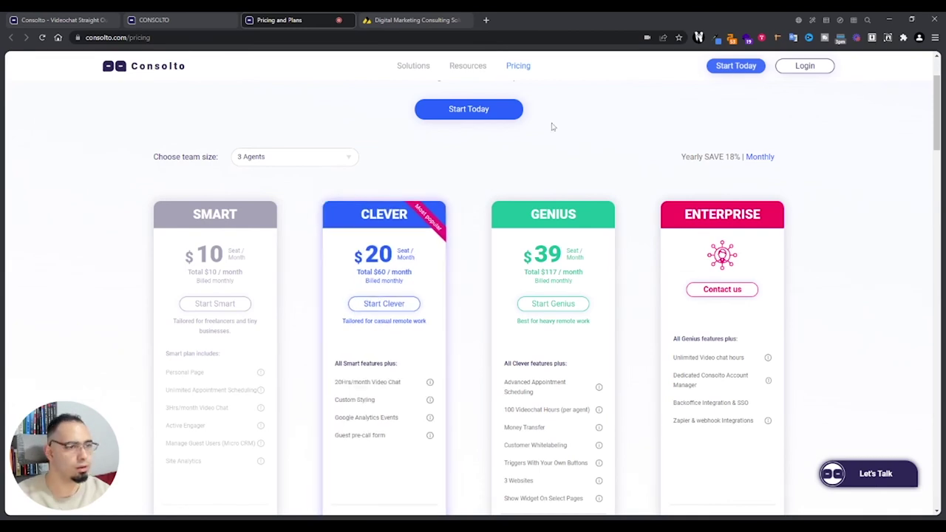
Return to the Consolto Widget Center and copy the widget's direct scheduling link.
click(219, 20)
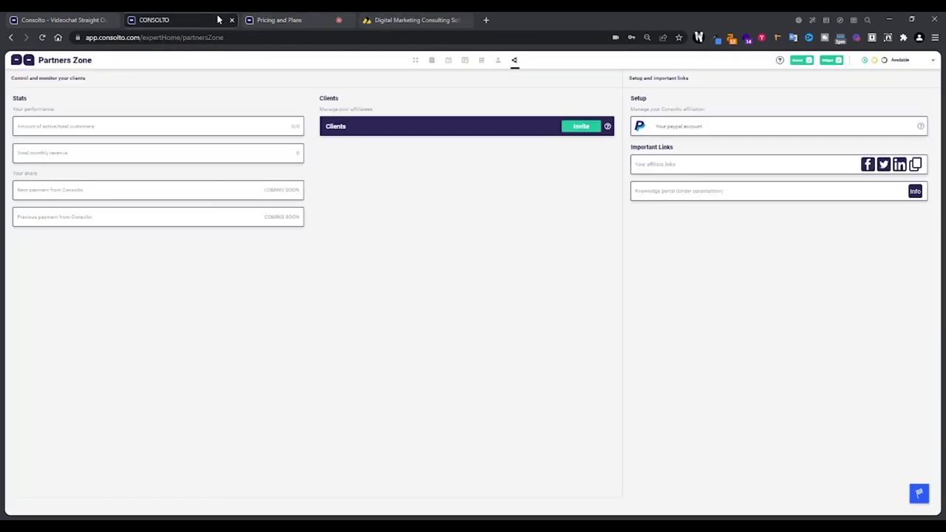
click(465, 61)
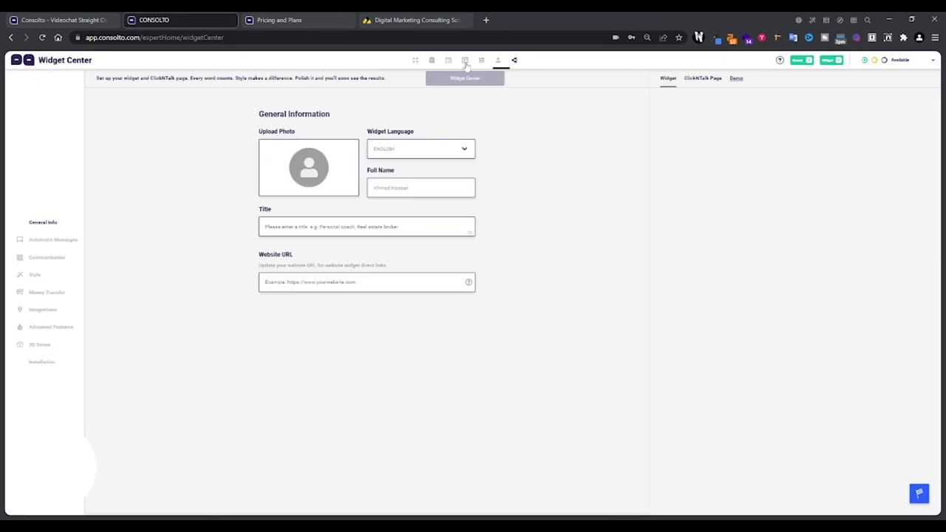
click(447, 60)
click(465, 60)
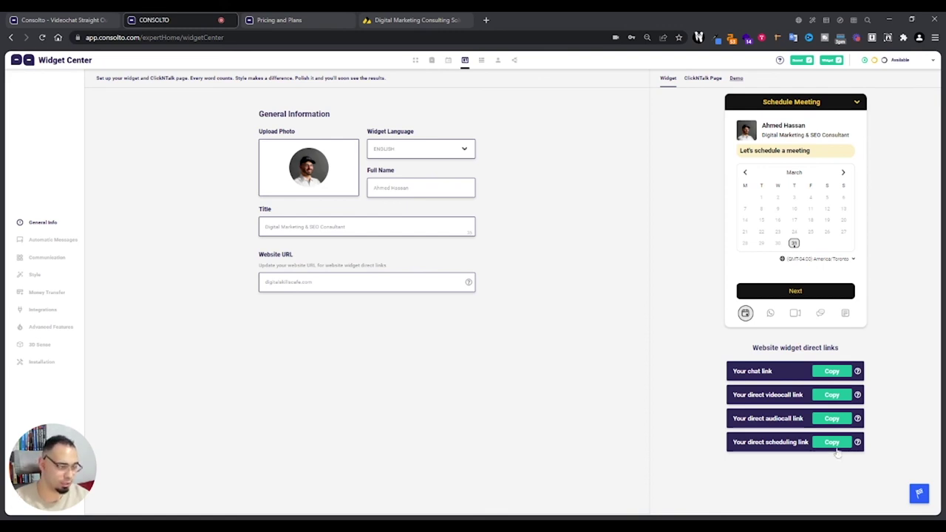
click(832, 442)
Load the copied direct scheduling link in a new browser tab.
click(486, 20)
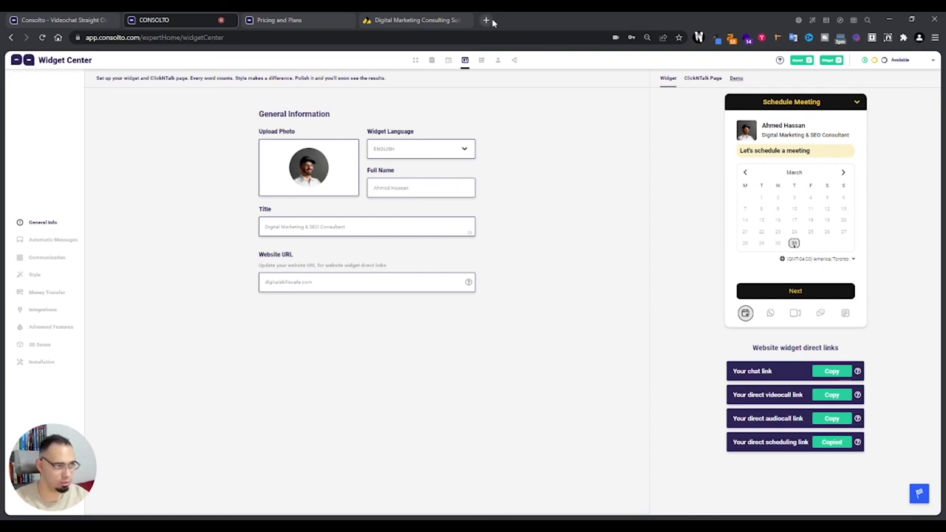
key(ctrl+v)
key(Return)
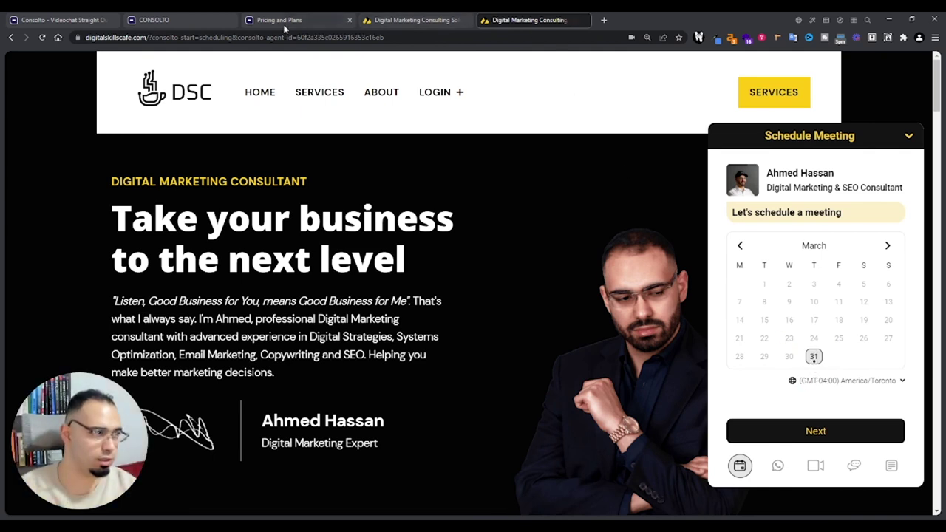
Copy the ClickNTalk direct scheduling link from the Widget Center's ClickNTalk Page section.
click(215, 21)
click(702, 79)
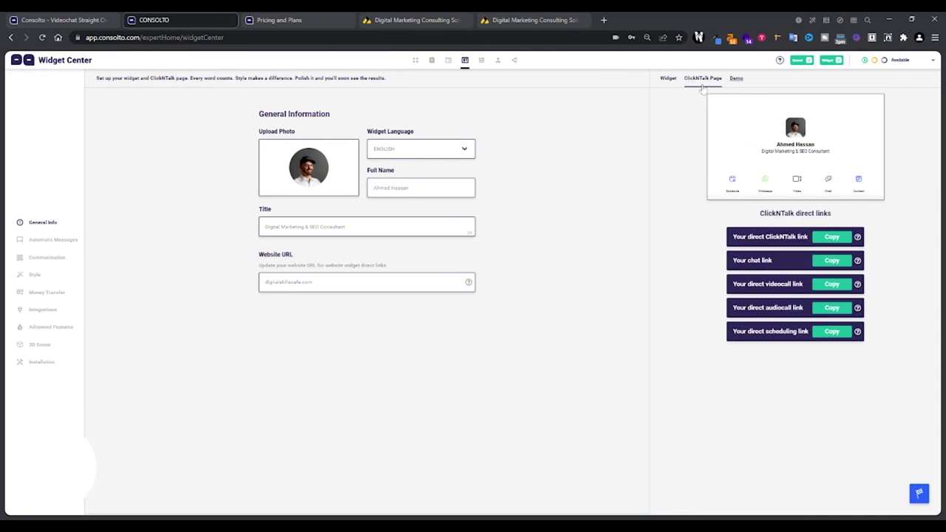
click(829, 332)
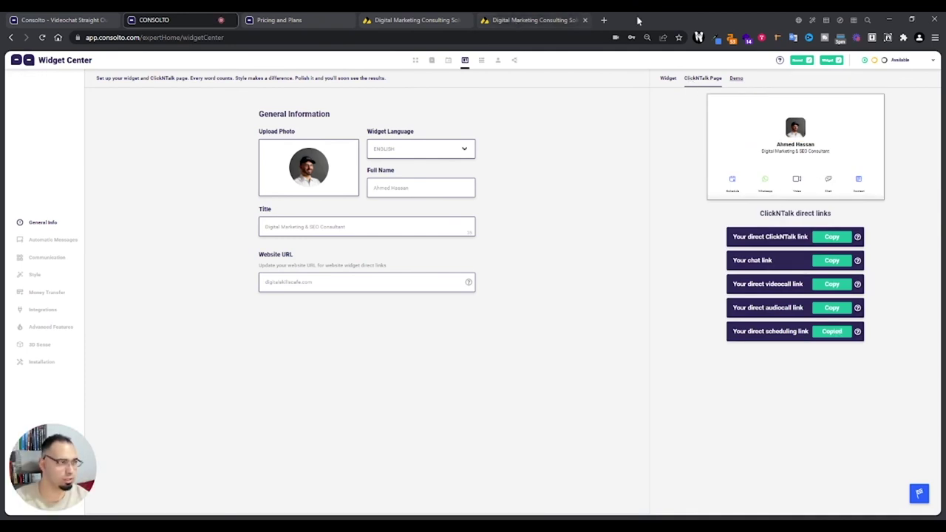
Load the ClickNTalk booking page in a new tab from the copied link.
click(604, 20)
key(ctrl+v)
key(Return)
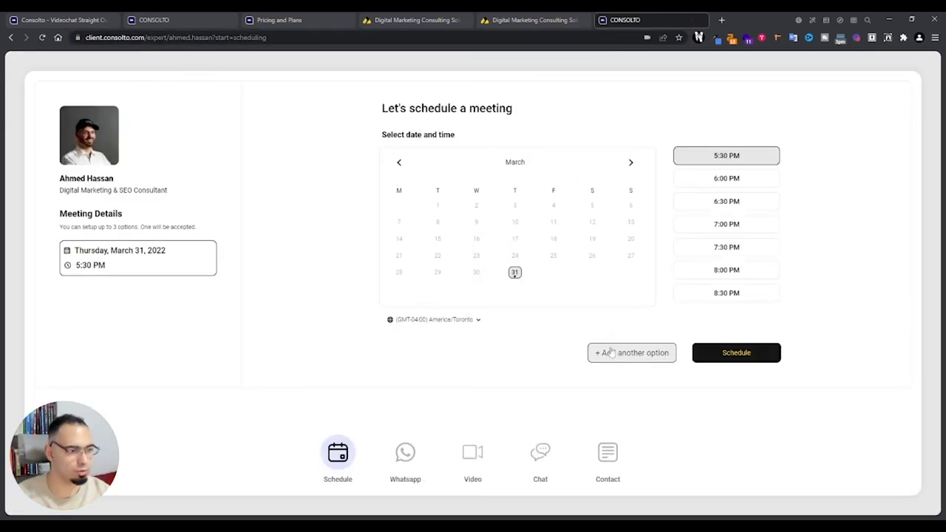
Change the March 31, 2022 meeting time from 5:30 PM to 6:30 PM.
click(719, 184)
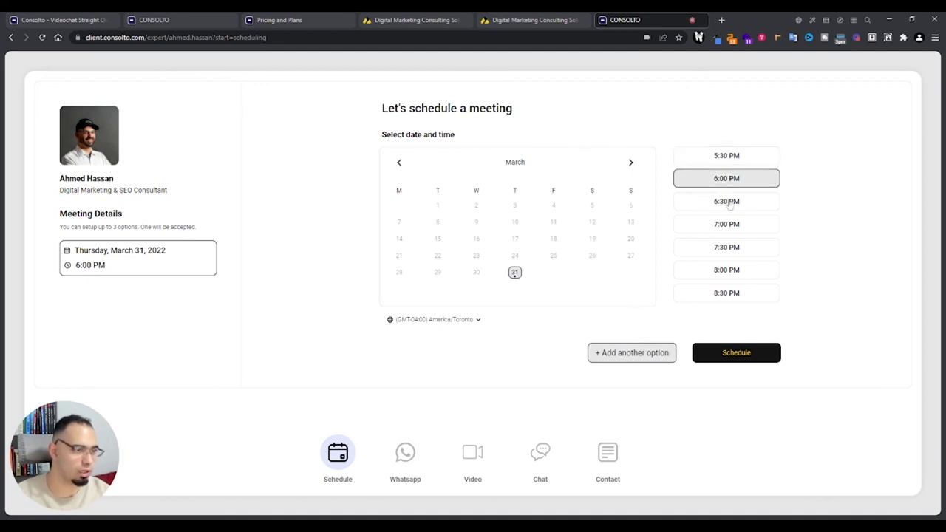
click(728, 204)
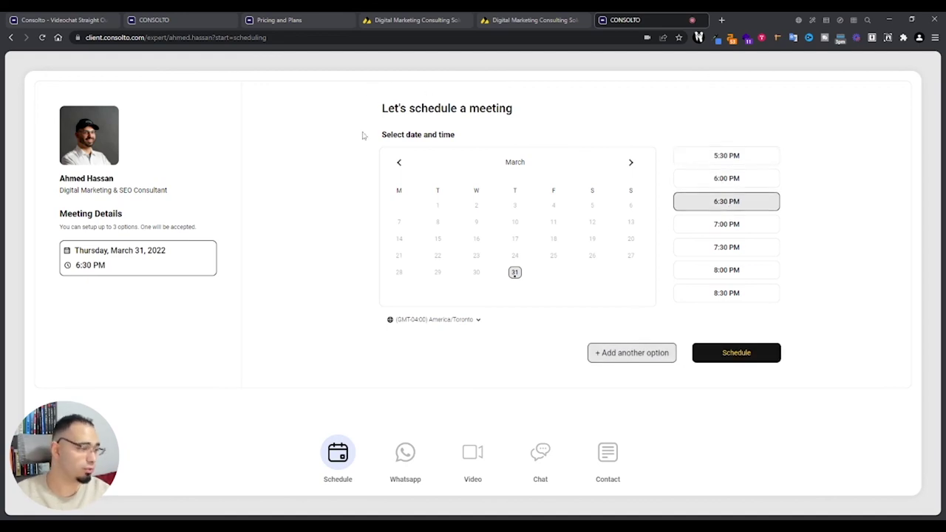